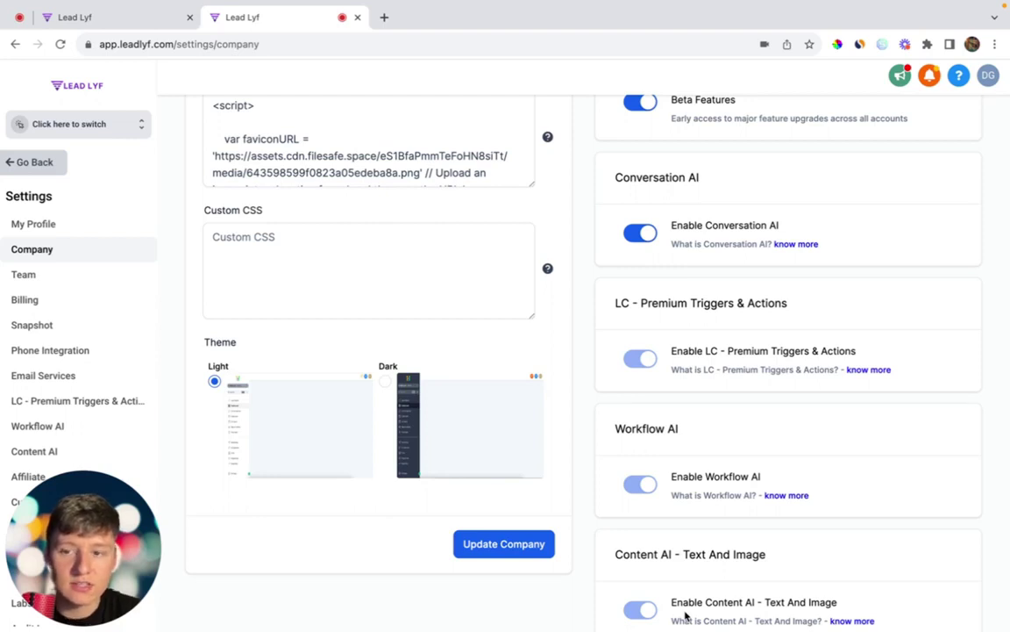
Switch to the AI Bot sub-account and open its dashboard.
click(397, 288)
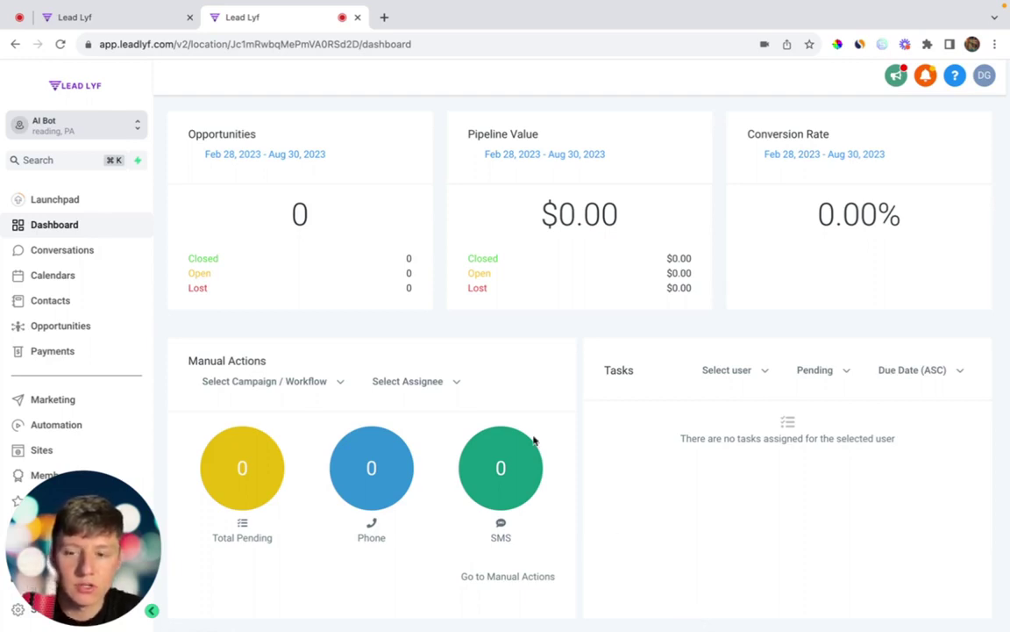
Create a new workflow under Automation > Workflows named 'AI Chat Bot'.
click(111, 423)
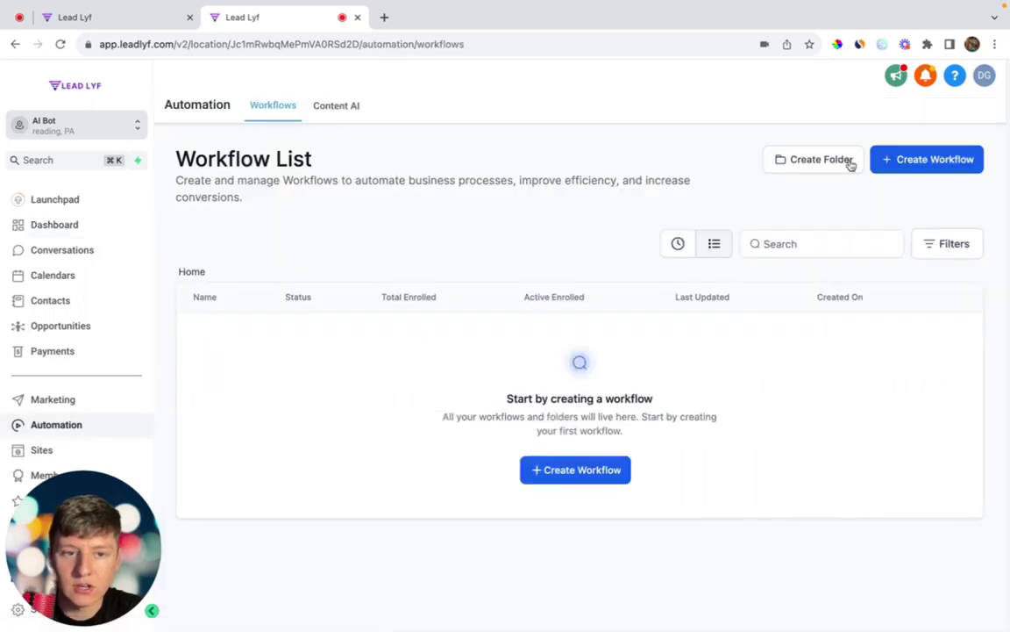
click(916, 163)
click(425, 78)
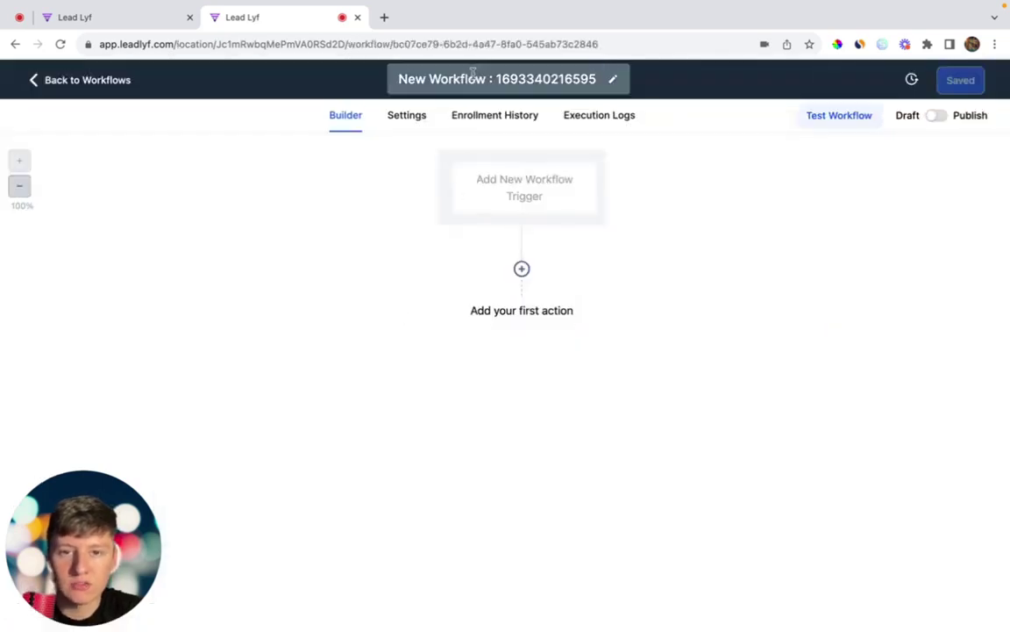
text(AI Chat Bot)
key(Return)
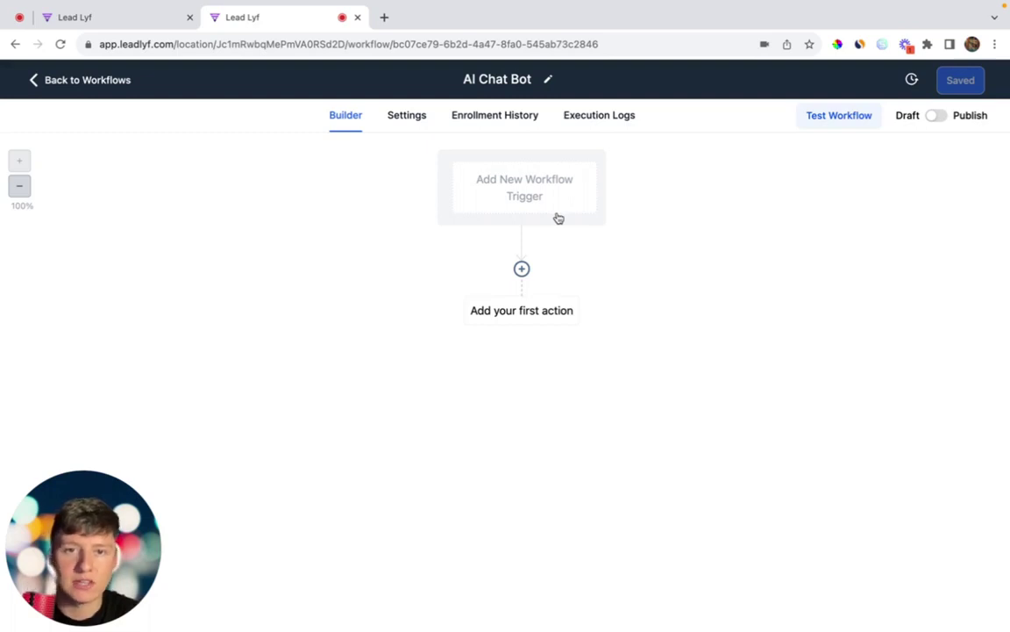
Add a Customer Replied trigger filtered to Reply channel SMS, named 'SMS', and save it.
click(559, 217)
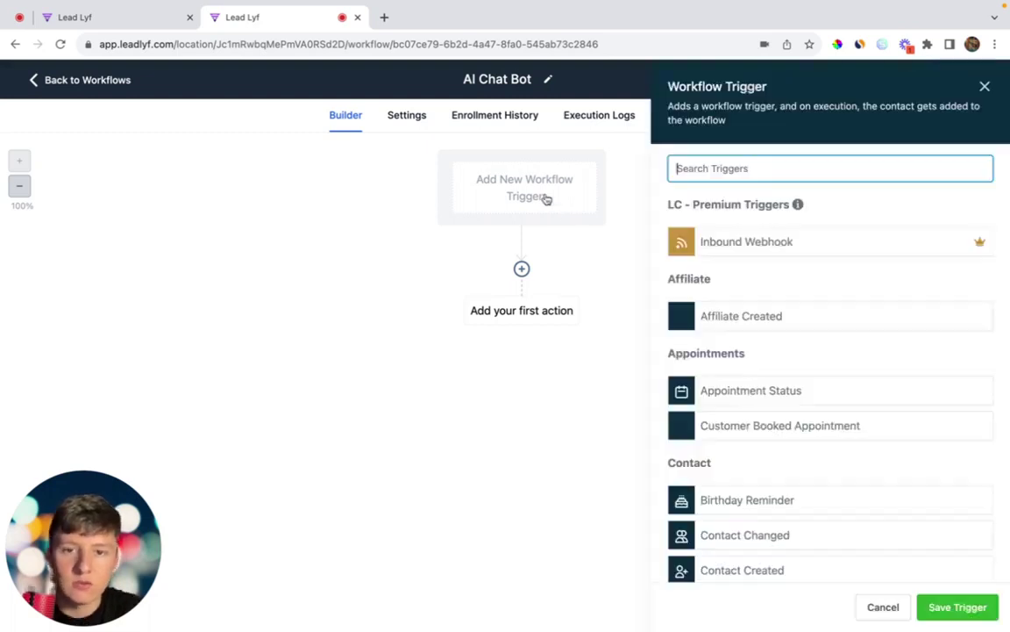
text(repl)
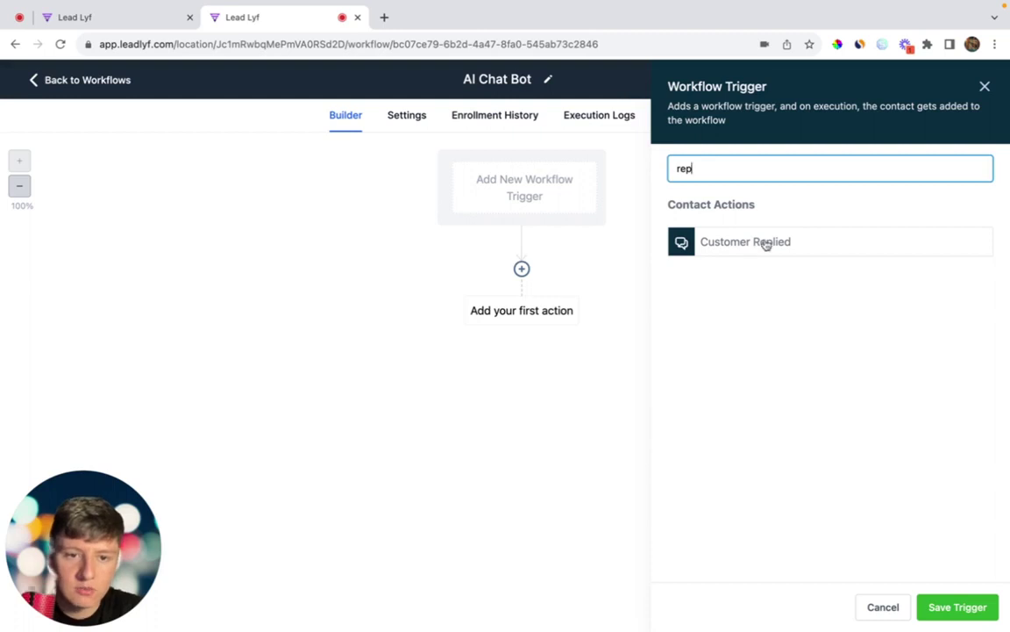
click(765, 243)
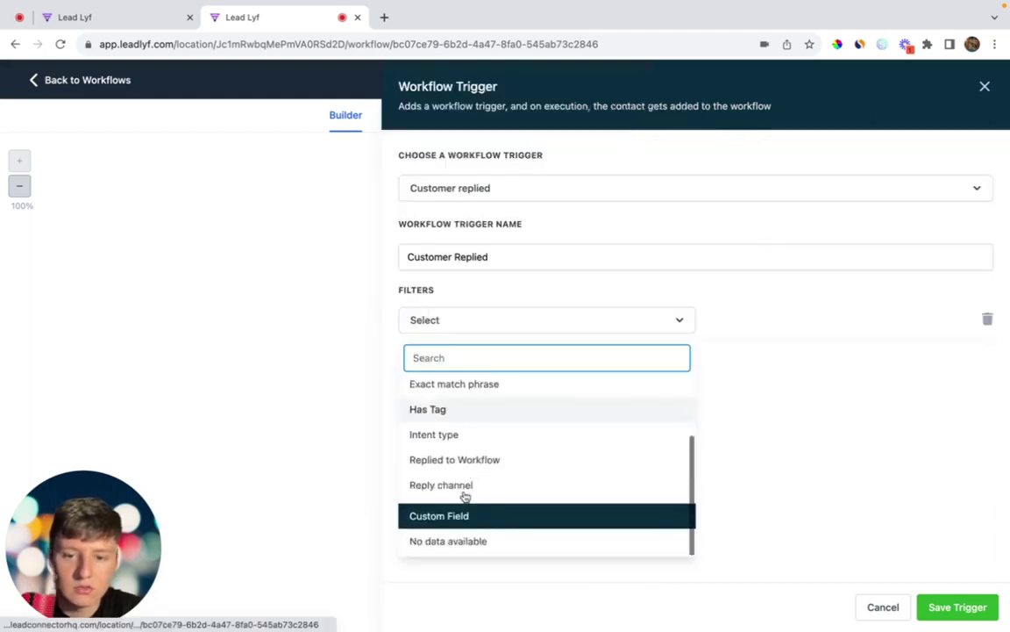
click(464, 489)
click(707, 321)
scroll(735, 500, down, 1)
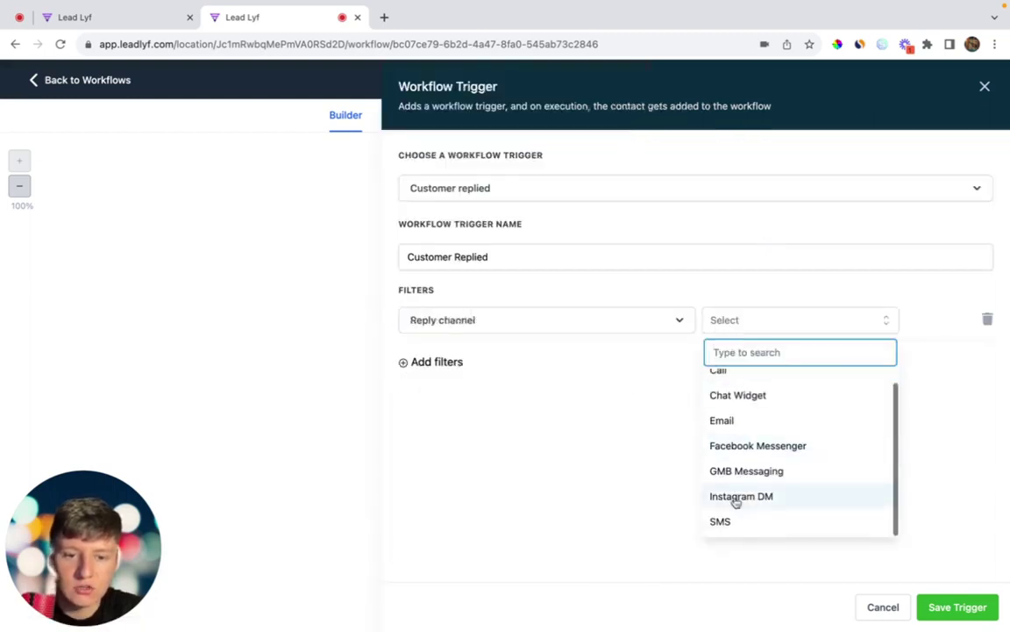
click(733, 521)
click(548, 261)
key(ctrl+a)
text(SM)
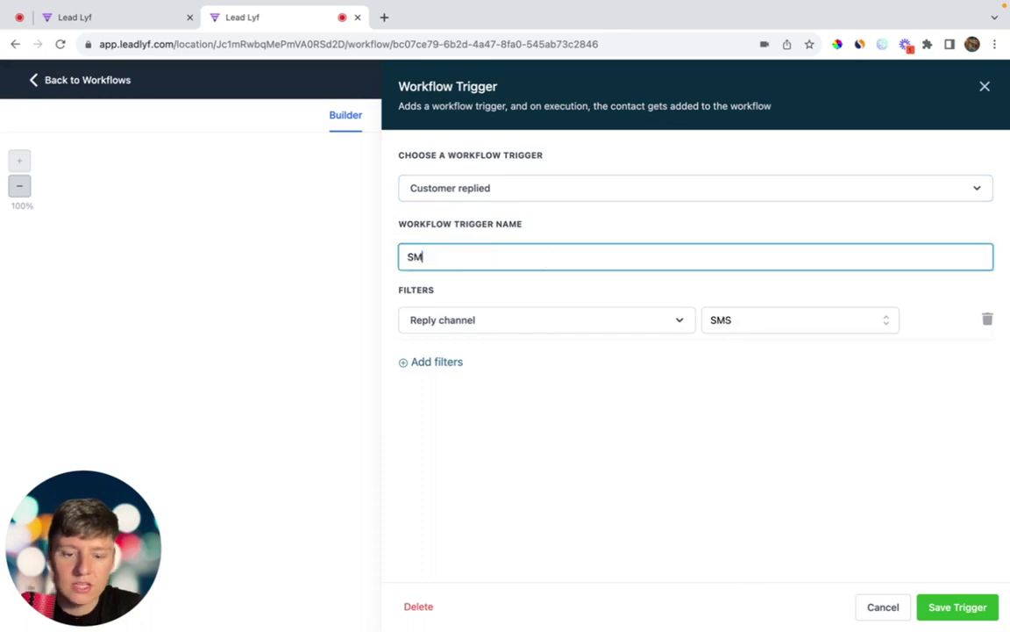
text(S)
click(958, 607)
Add a Customer Replied trigger filtered to Instagram DM, named 'IG DM', and save it.
click(570, 246)
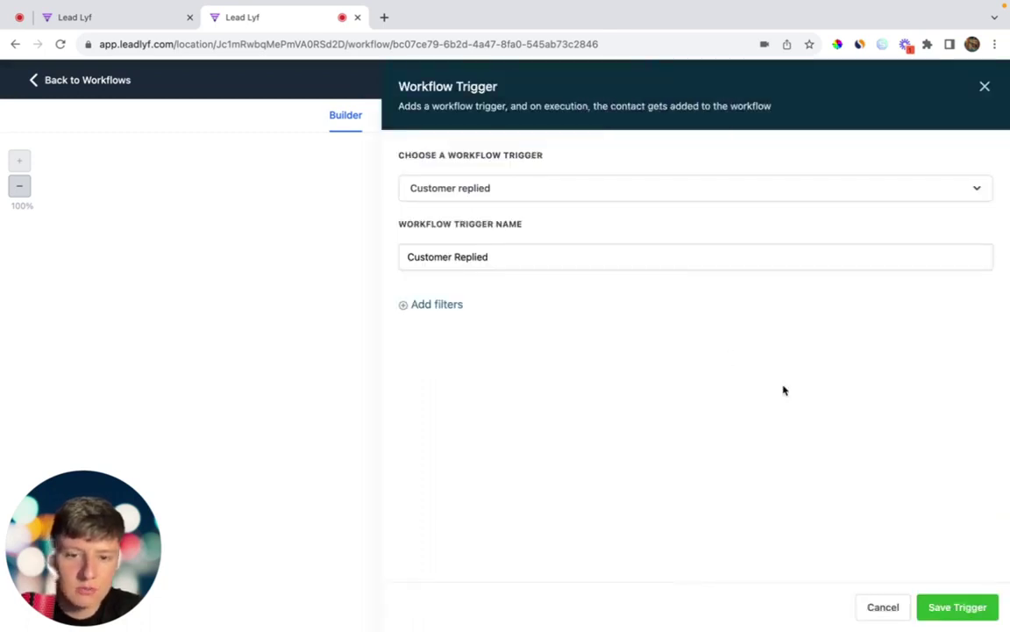
click(438, 303)
click(491, 320)
click(448, 521)
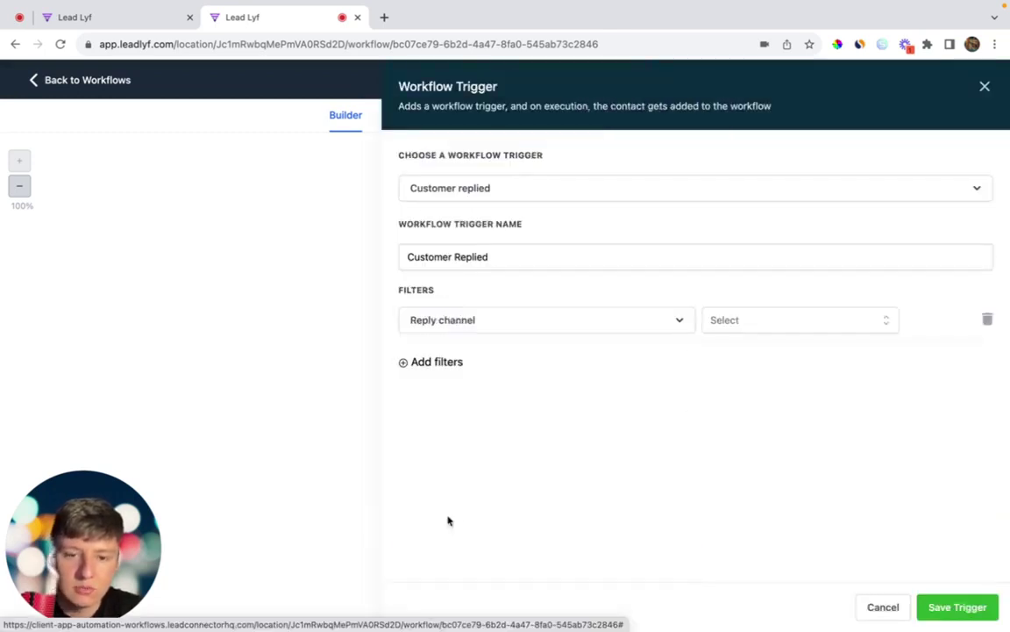
click(747, 326)
click(727, 512)
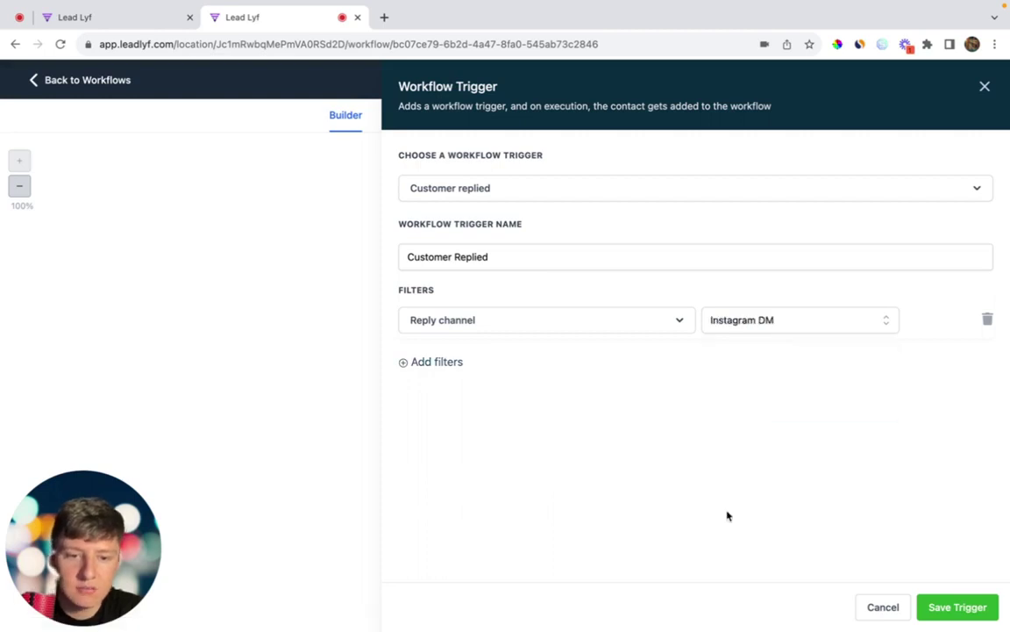
click(457, 254)
key(ctrl+a)
text(IG DM)
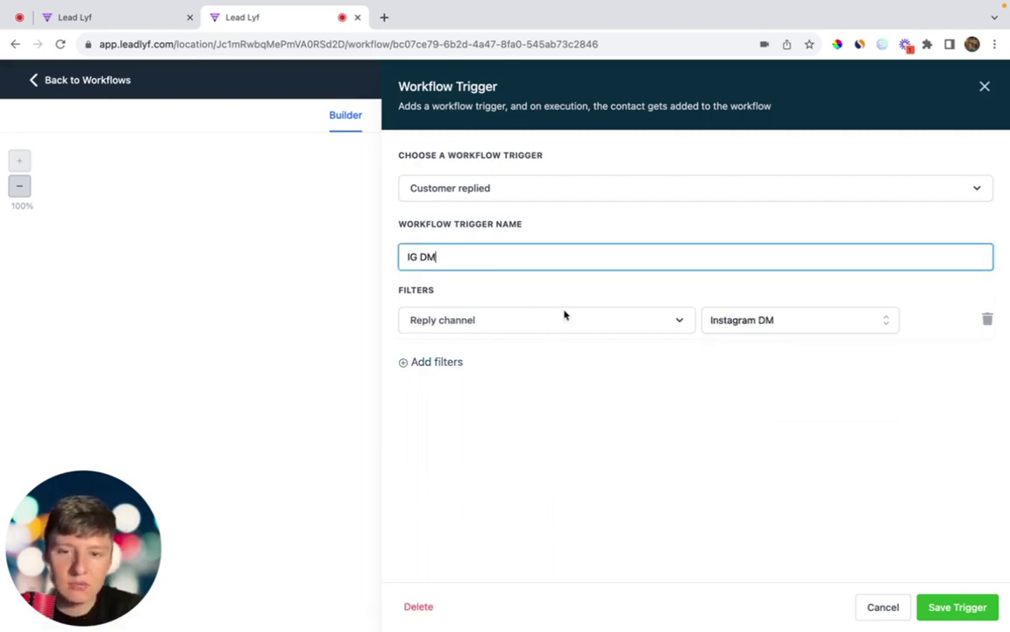
click(958, 607)
Start another Customer Replied trigger filtered by Reply channel.
click(524, 219)
text(cus)
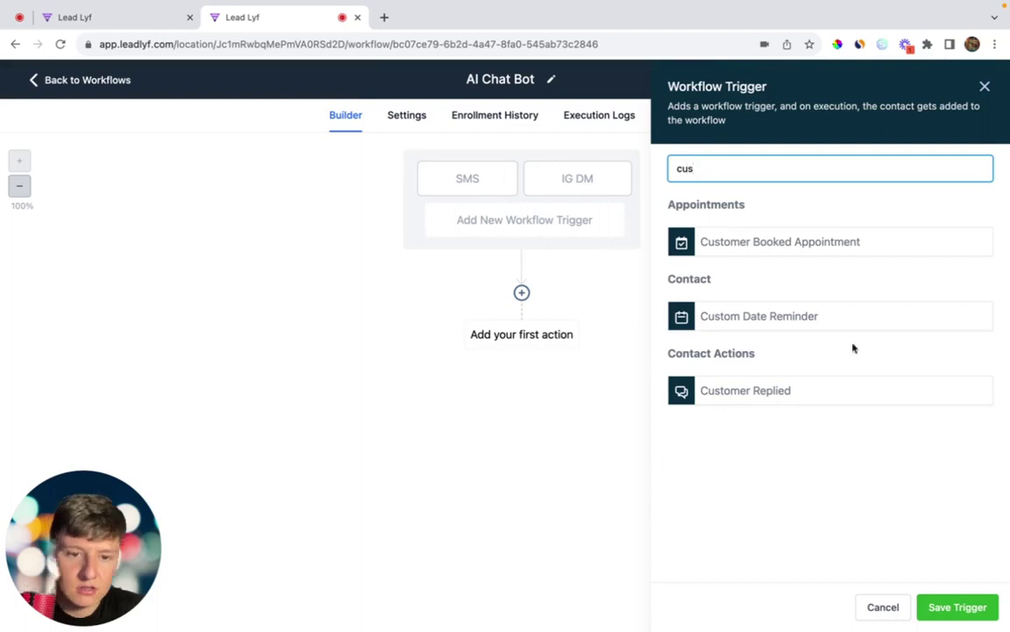
click(745, 390)
click(545, 320)
scroll(481, 448, down, 2)
click(473, 481)
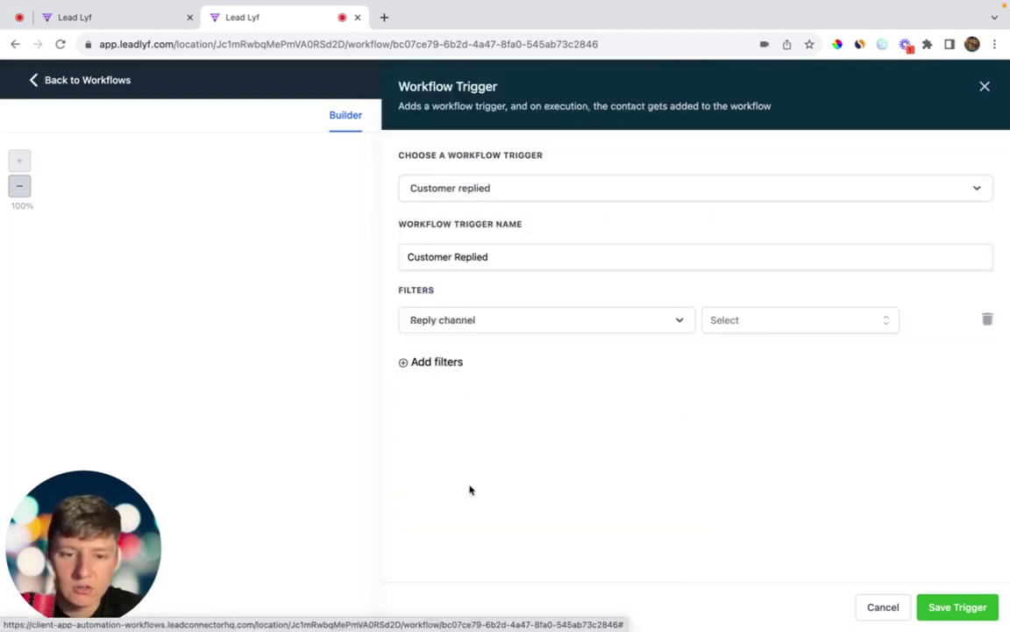
click(790, 320)
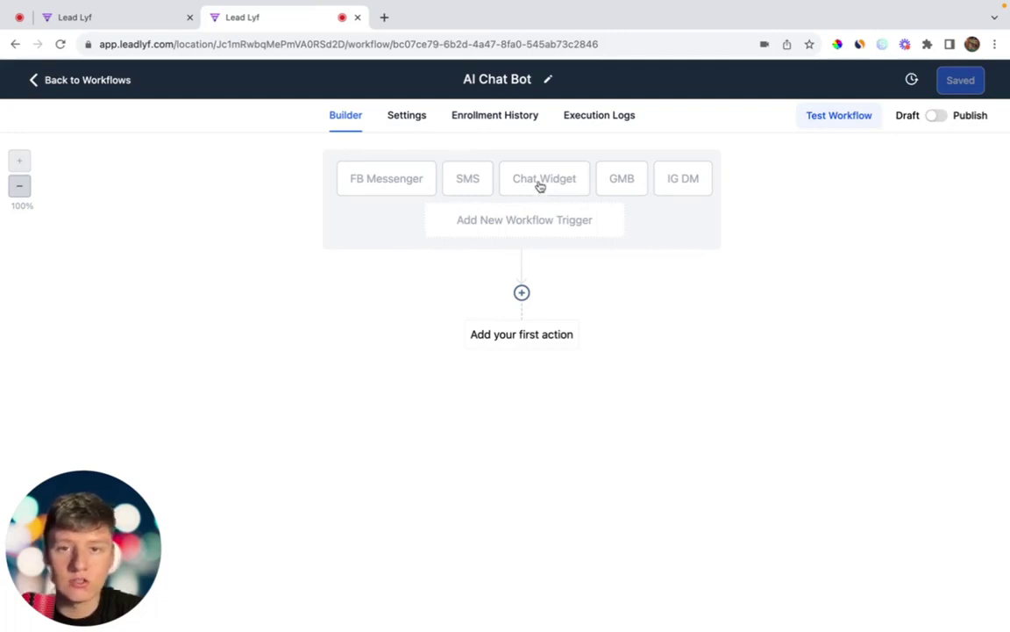
Add a Form Submitted trigger limited to Form 1 and save it.
click(531, 229)
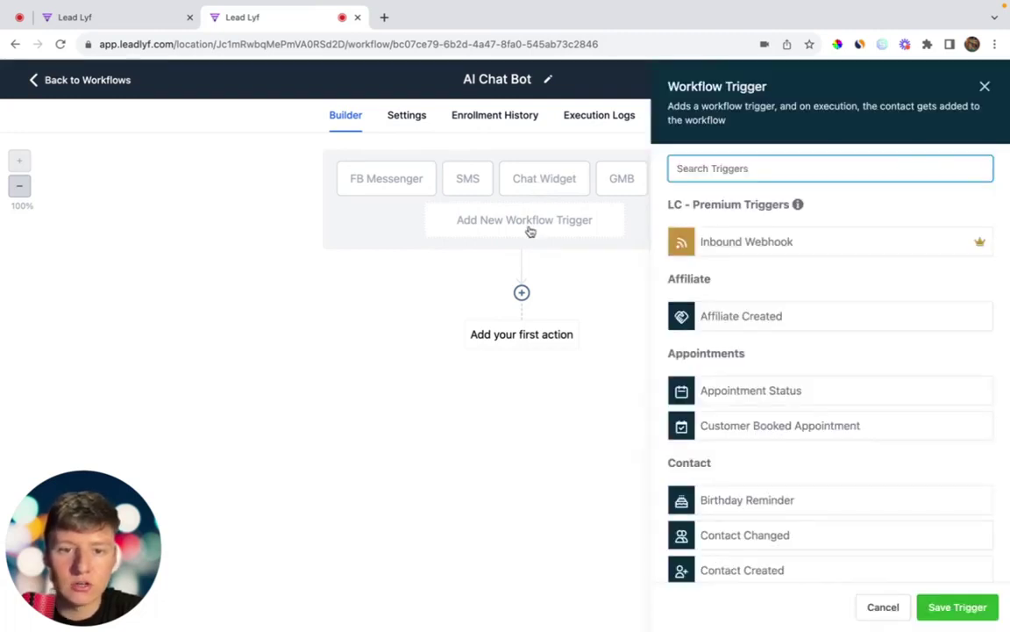
text(form)
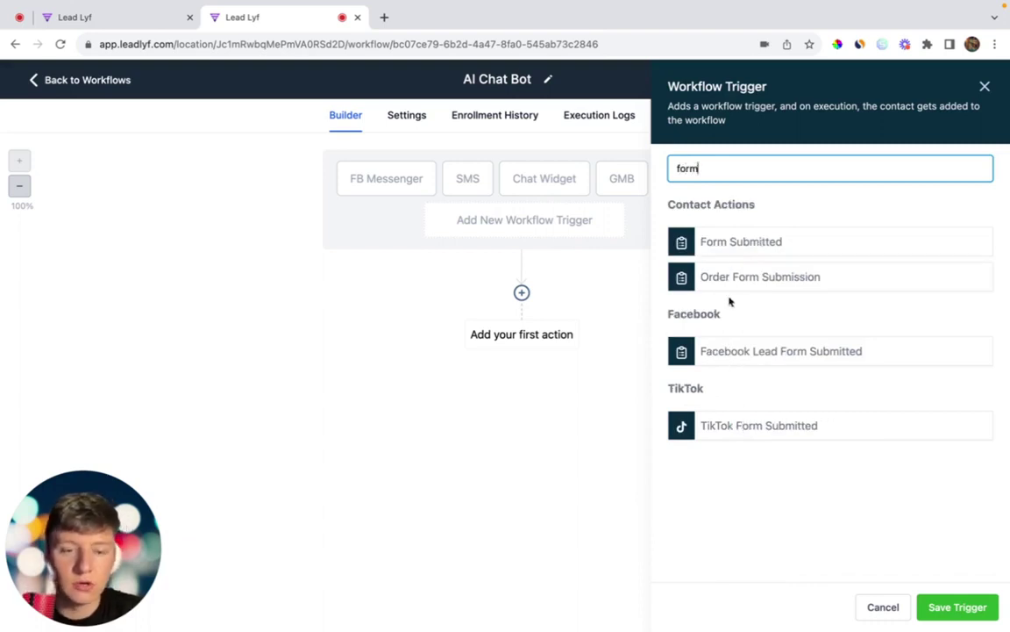
click(724, 251)
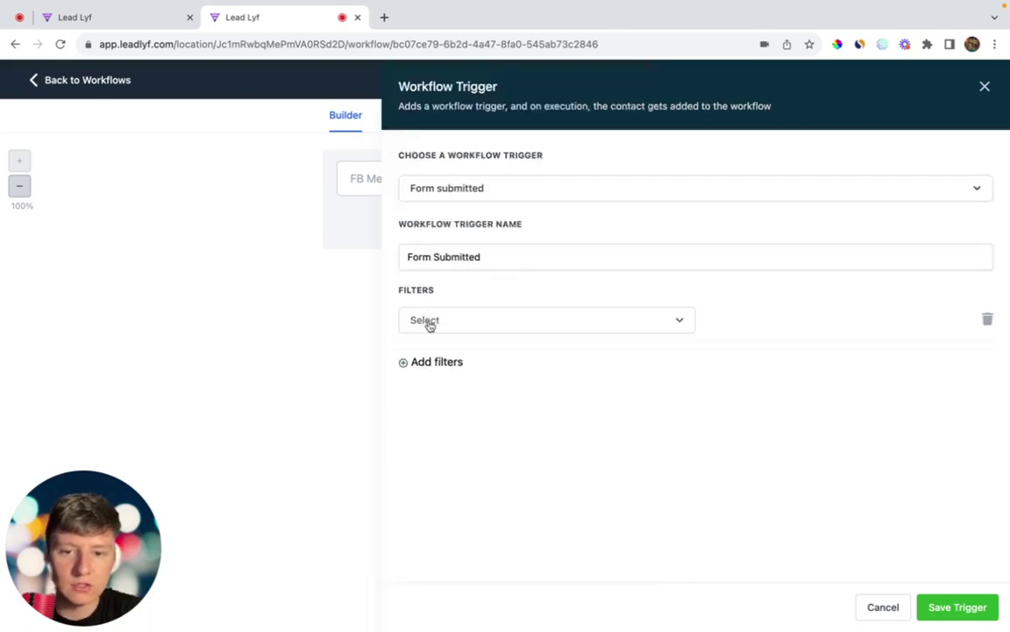
click(429, 321)
click(426, 411)
click(722, 321)
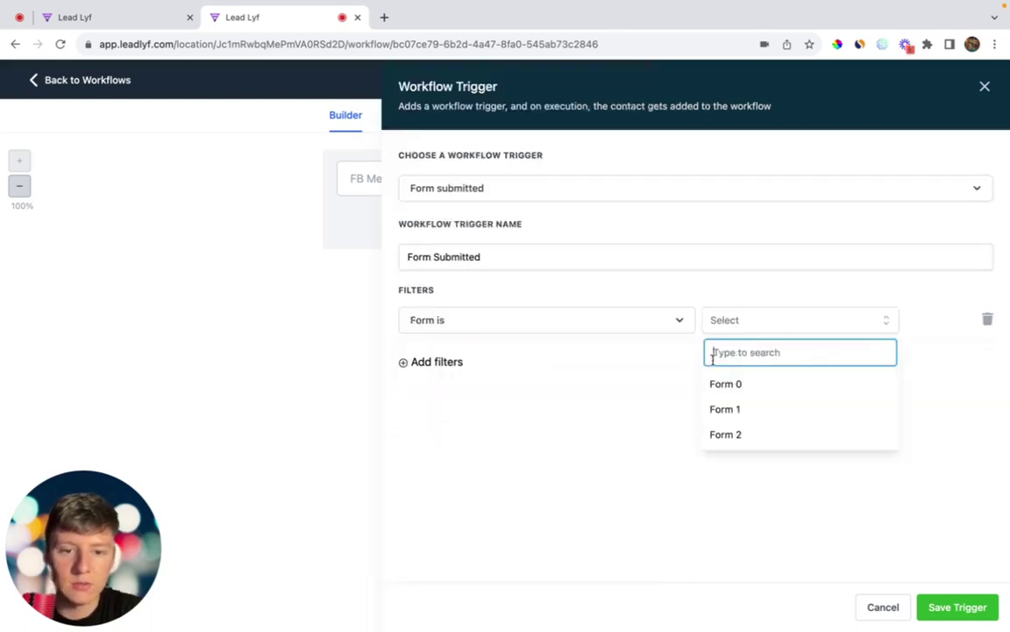
click(722, 410)
click(965, 614)
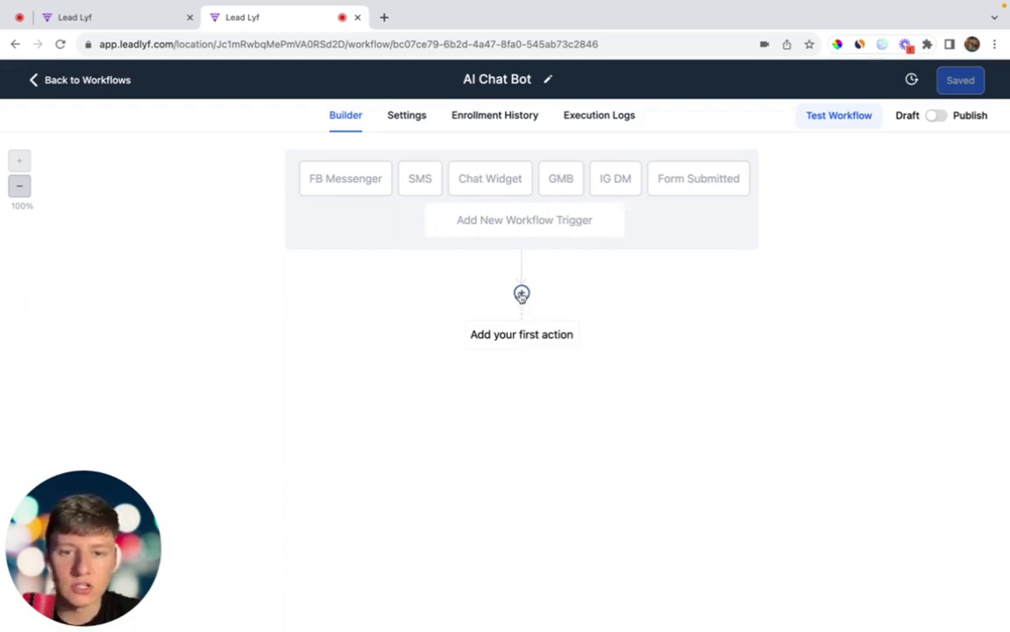
Add an If / Else condition with branch 'SMS & Chat Widget' where Workflow Trigger is SMS.
click(522, 295)
text(if)
click(726, 255)
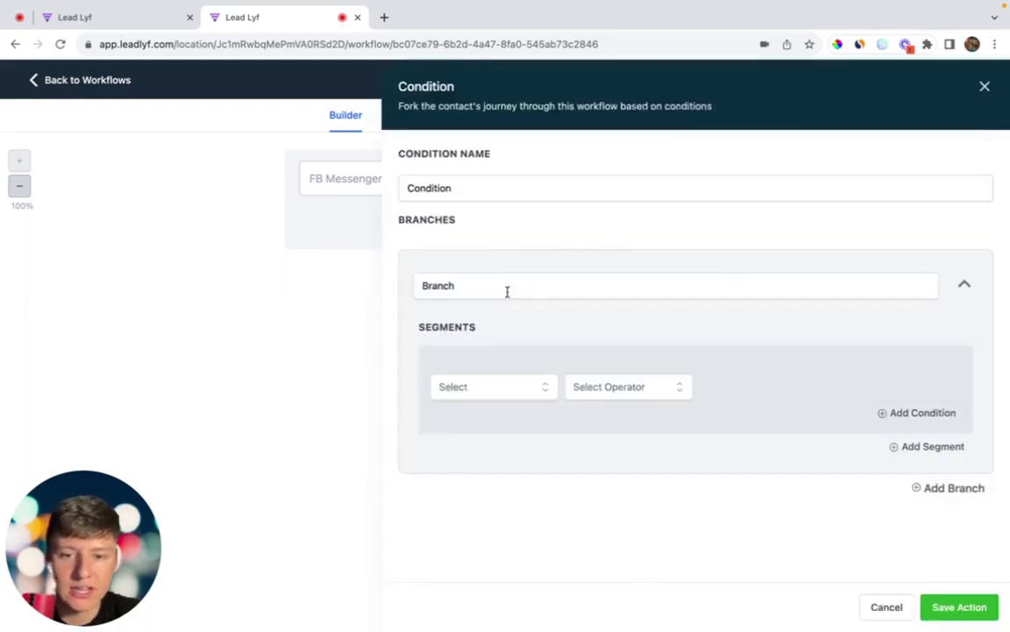
double_click(478, 285)
key(BackSpace)
text(SMS & Chat Widget)
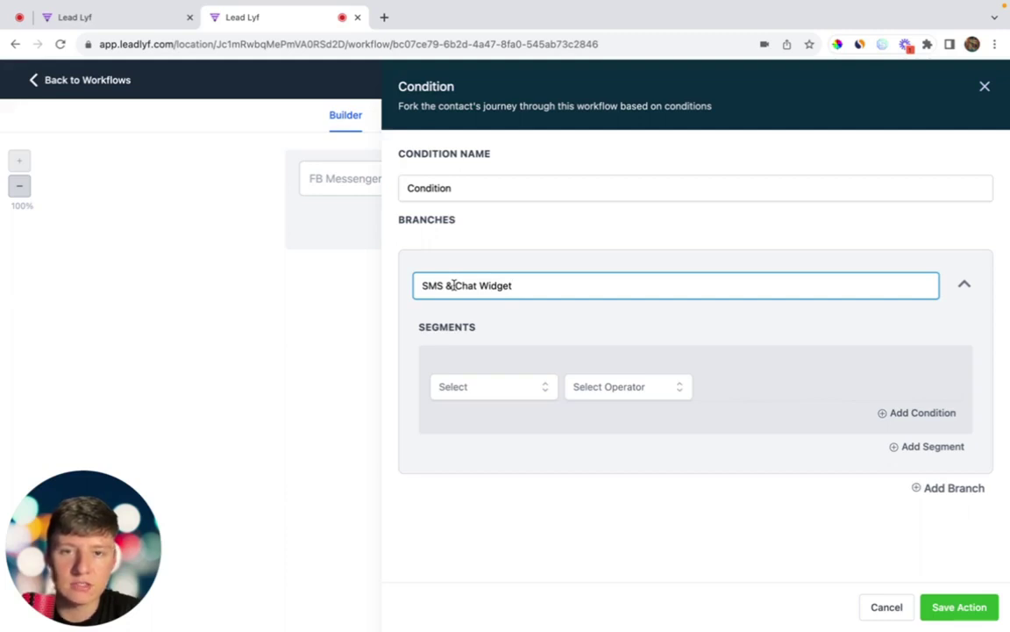
click(475, 387)
scroll(462, 491, down, 1)
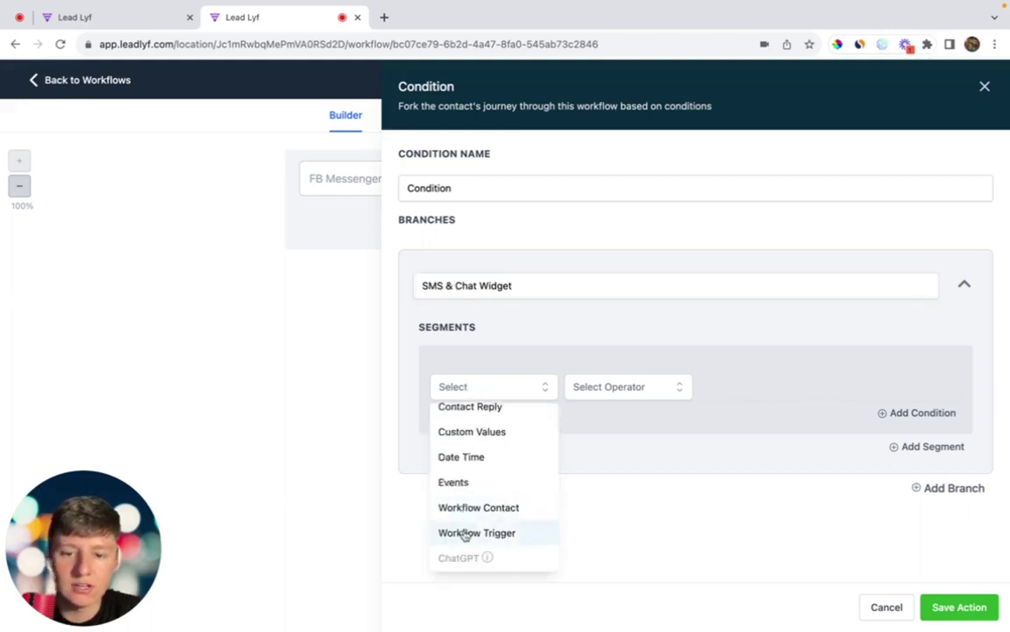
click(467, 534)
click(595, 391)
click(591, 420)
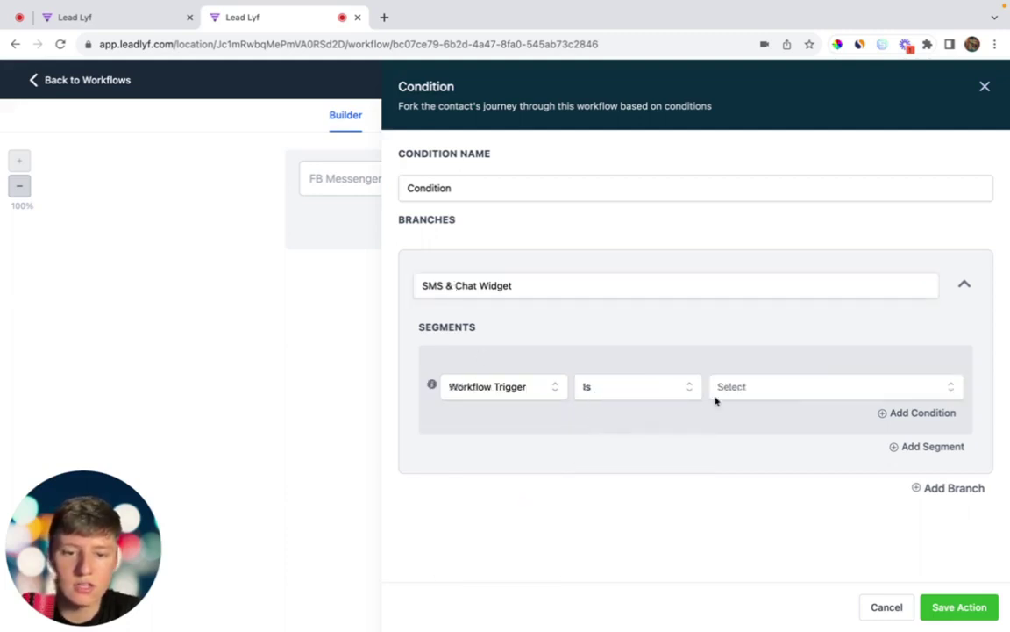
click(721, 391)
click(731, 564)
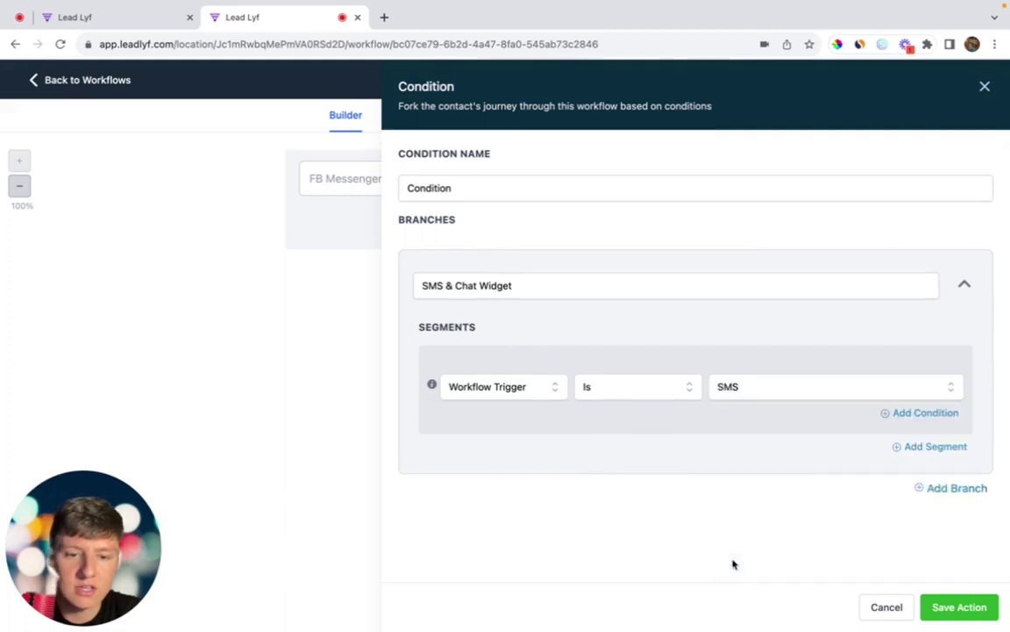
Add a second condition to that branch: Workflow Trigger is Chat Widget.
click(906, 417)
click(493, 446)
scroll(492, 517, down, 1)
click(492, 529)
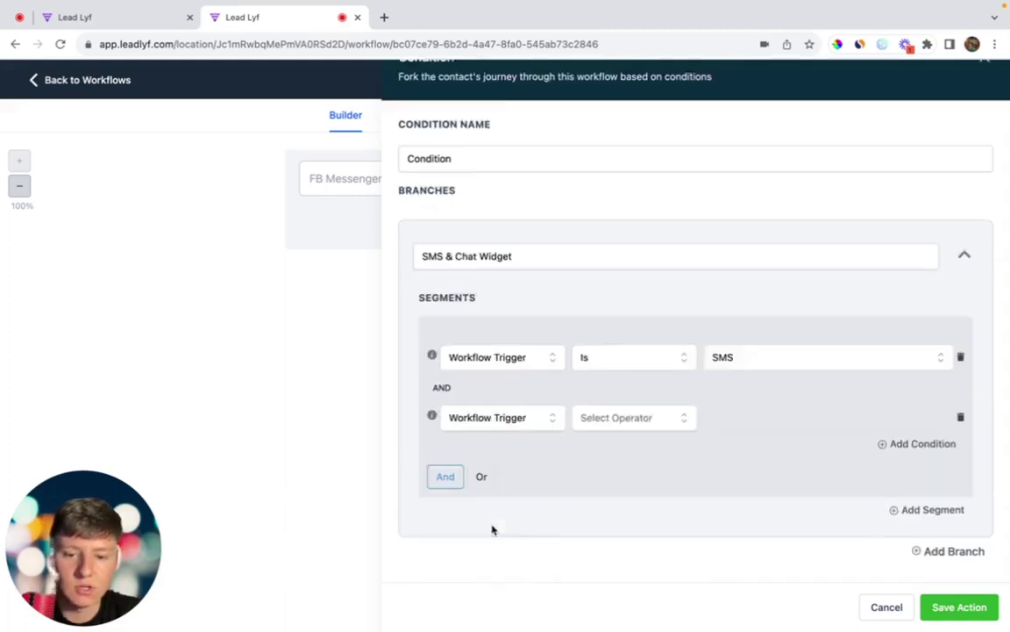
click(623, 418)
click(605, 447)
click(733, 417)
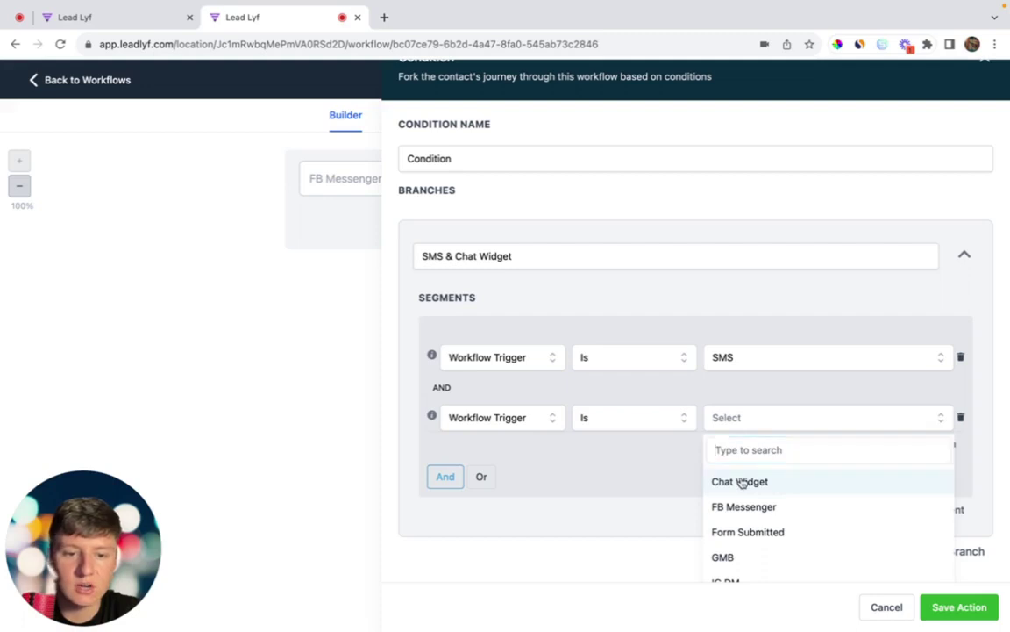
click(741, 482)
Add an 'FB Messenger' branch where Workflow Trigger is FB Messenger.
click(938, 553)
scroll(614, 395, down, 3)
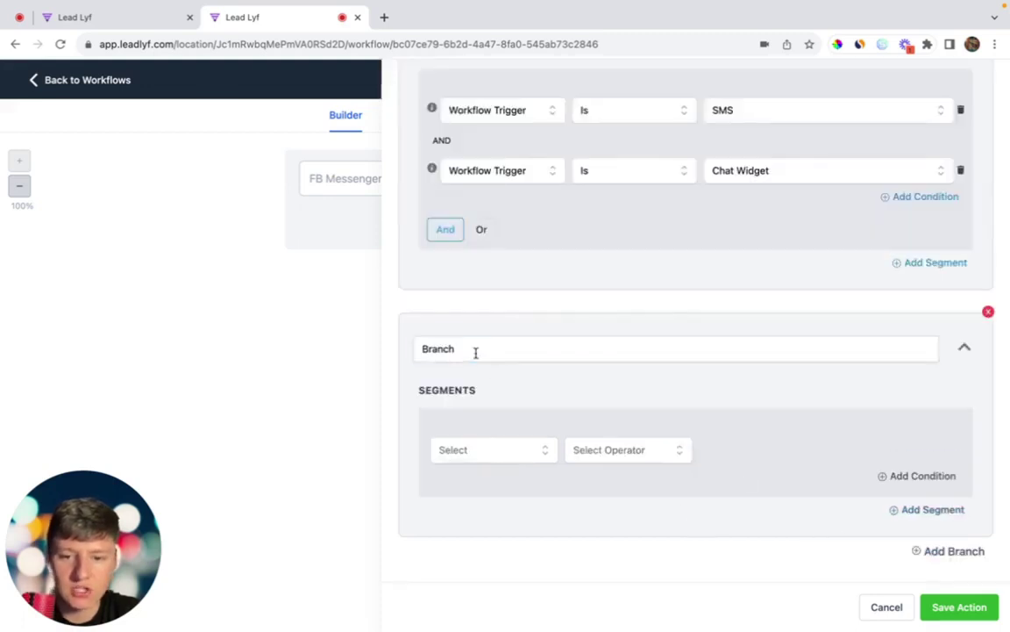
double_click(475, 351)
text(FB Messenger)
click(492, 449)
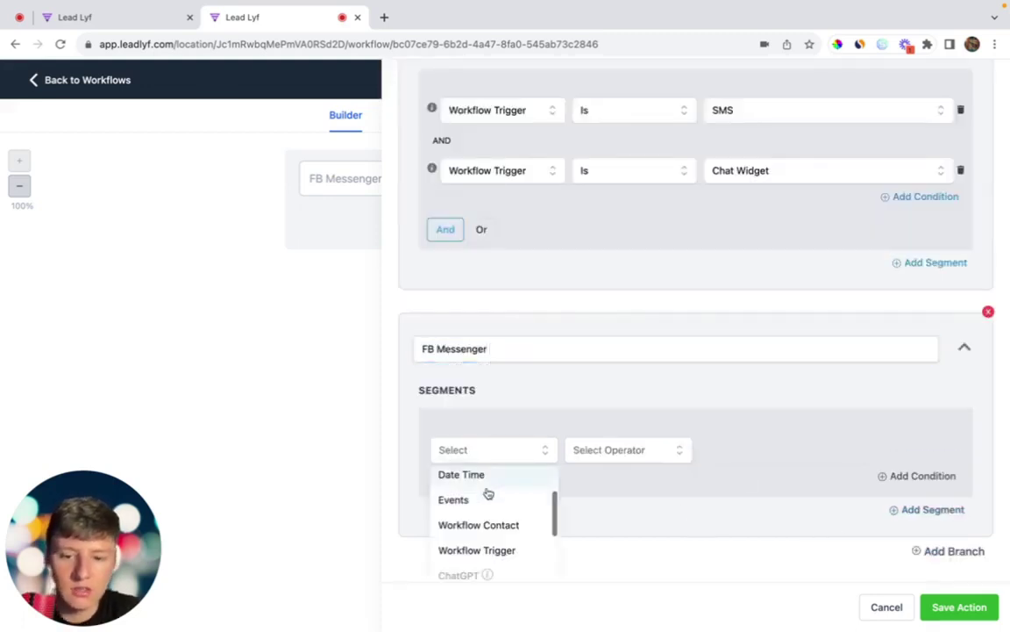
click(487, 550)
click(614, 450)
click(614, 475)
click(789, 449)
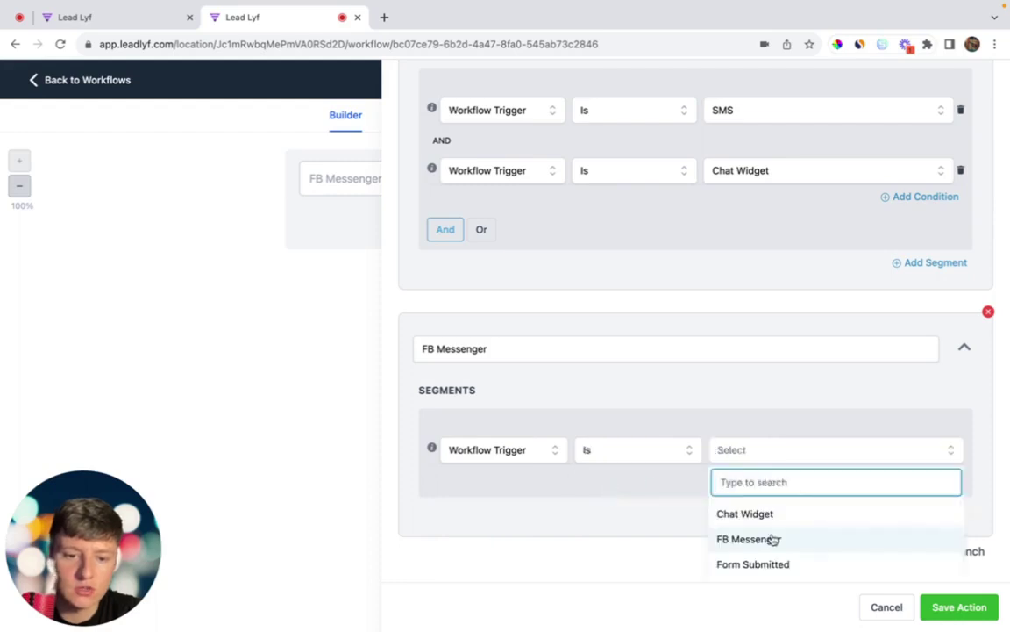
click(781, 541)
Add an 'IG Dm' branch where Workflow Trigger is IG DM.
click(936, 551)
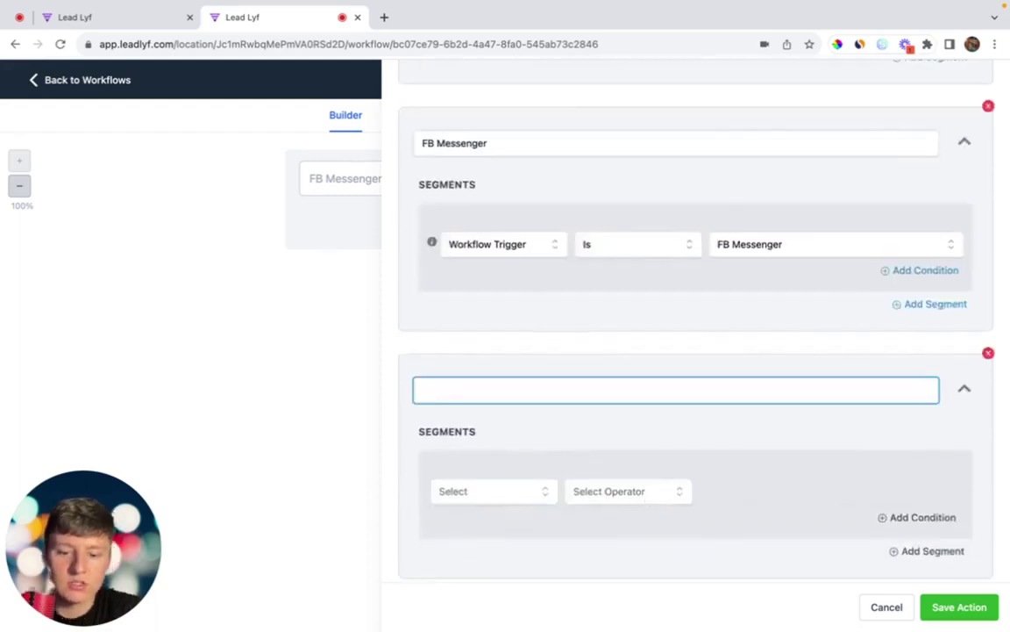
text(IG Dm)
click(492, 492)
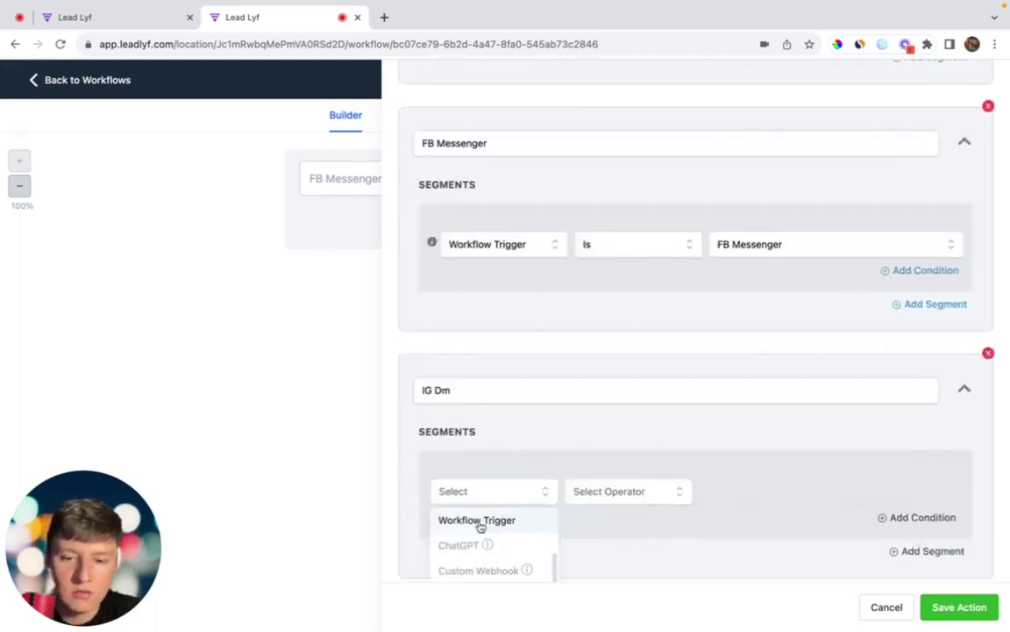
click(478, 521)
click(616, 489)
click(618, 521)
click(772, 491)
click(744, 541)
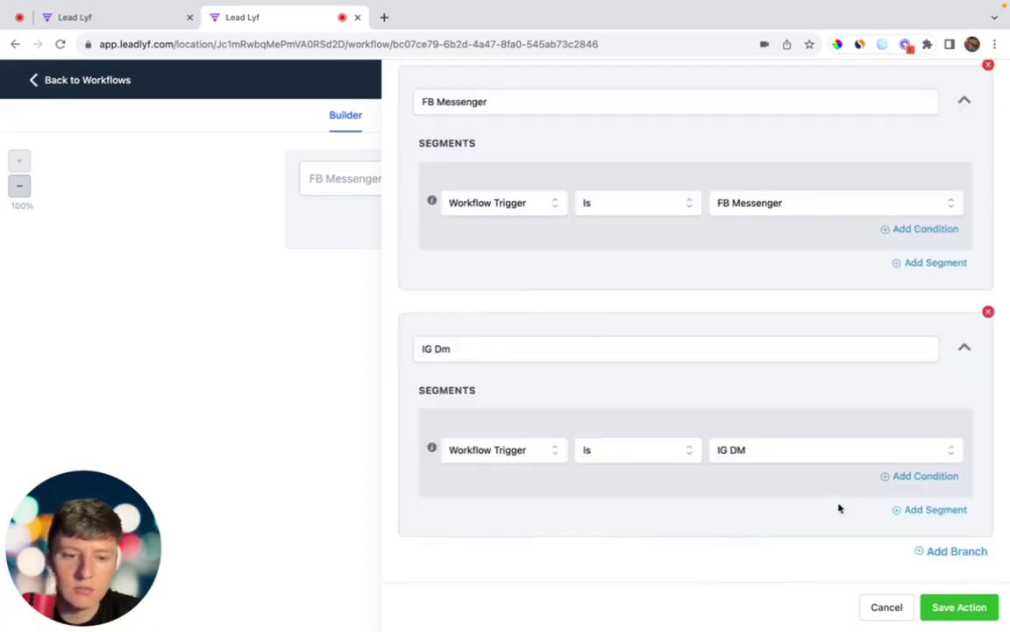
Add a 'GMB' branch where Workflow Trigger is GMB.
click(957, 551)
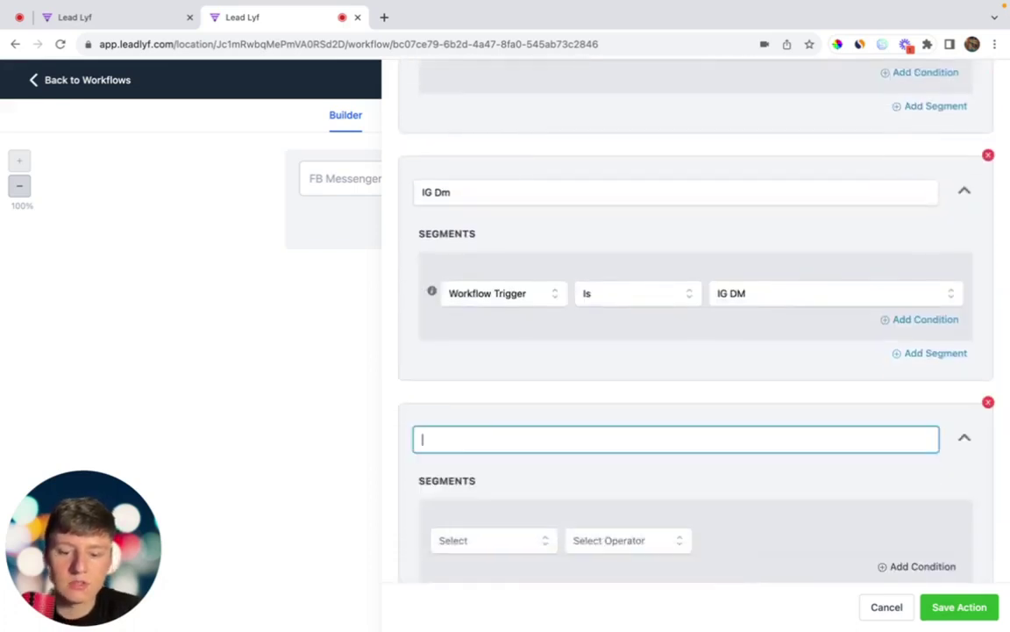
text(GMB)
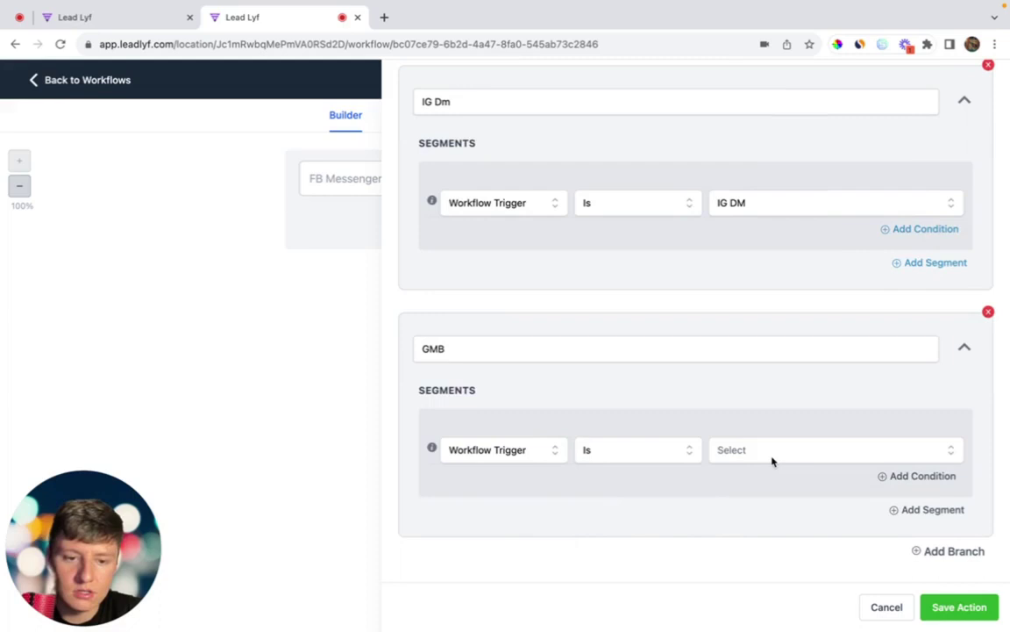
click(771, 454)
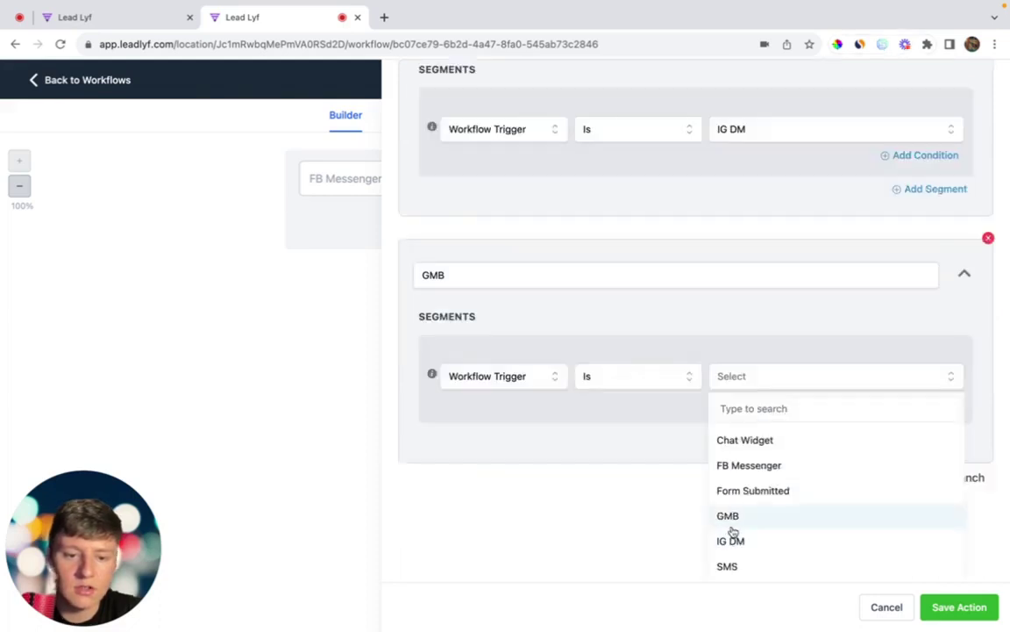
click(733, 526)
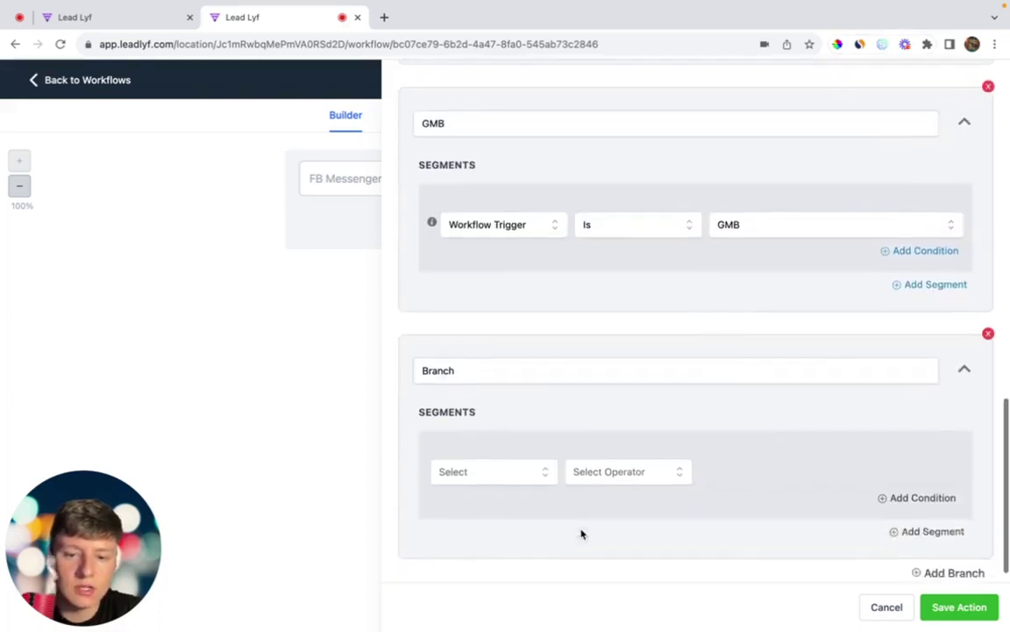
Add a branch where Workflow Trigger is Form Submitted and save the condition.
click(463, 471)
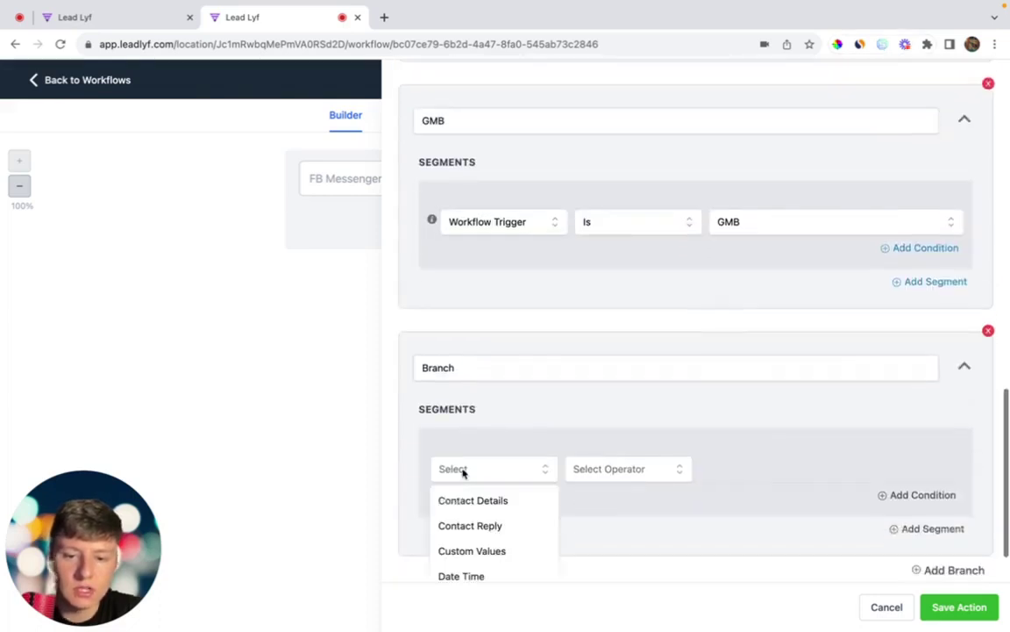
click(474, 507)
click(619, 447)
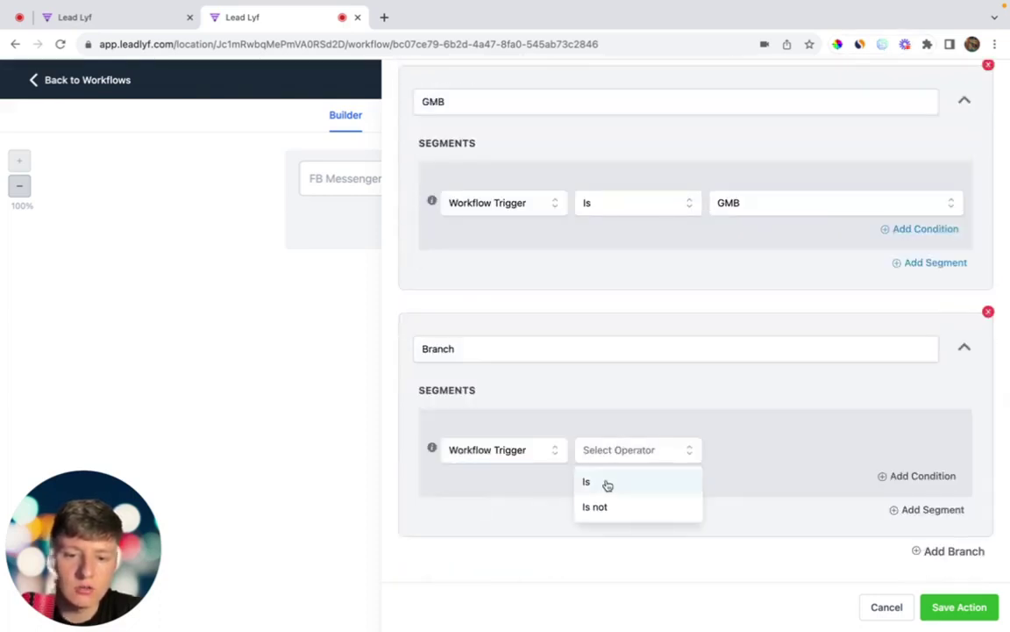
click(607, 481)
click(777, 450)
click(746, 489)
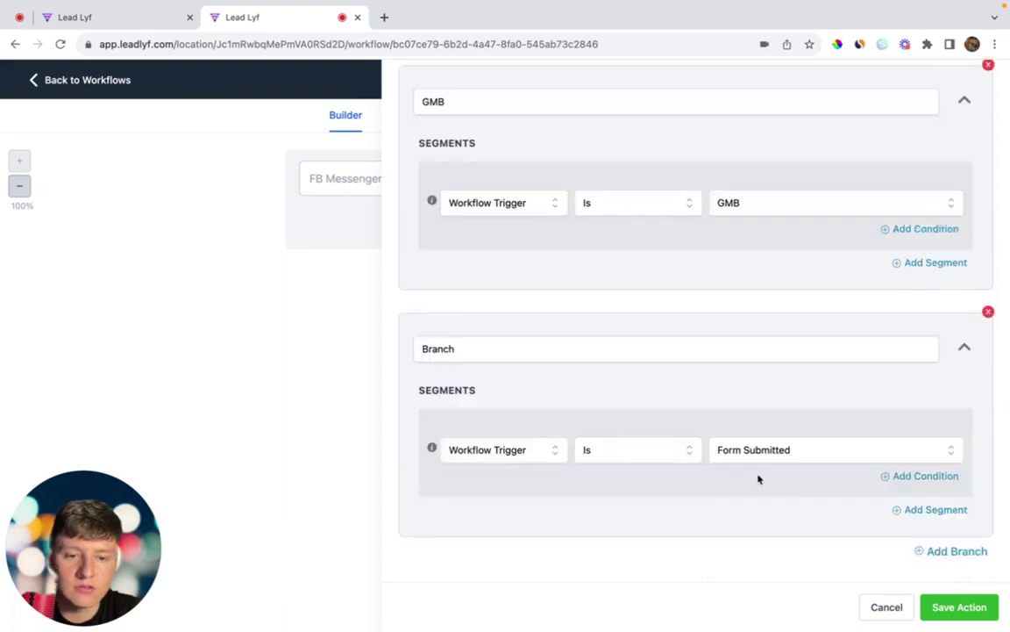
scroll(759, 479, down, 2)
scroll(759, 479, up, 4)
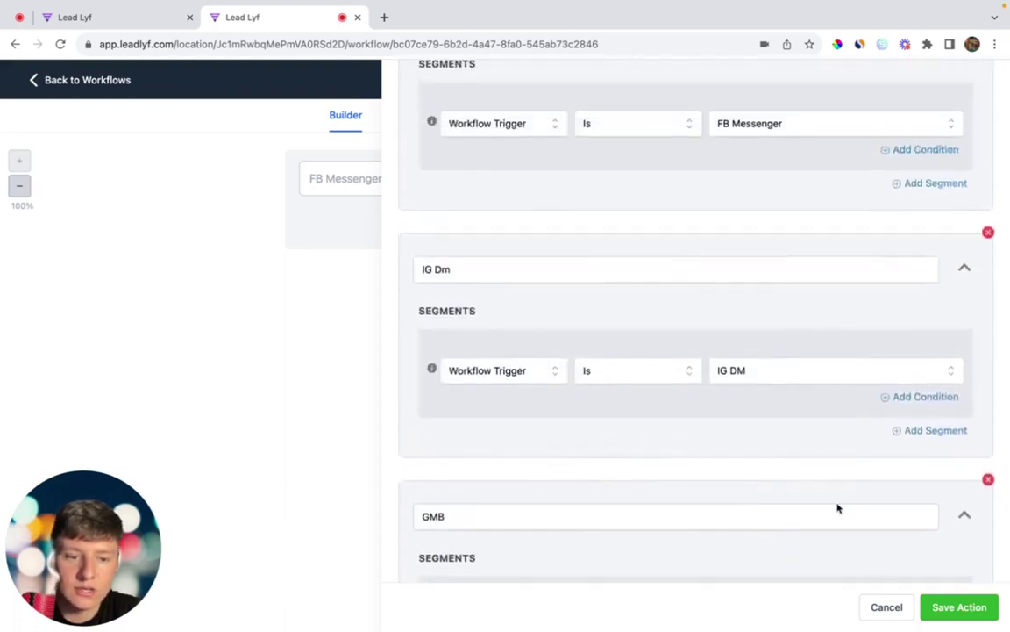
click(955, 607)
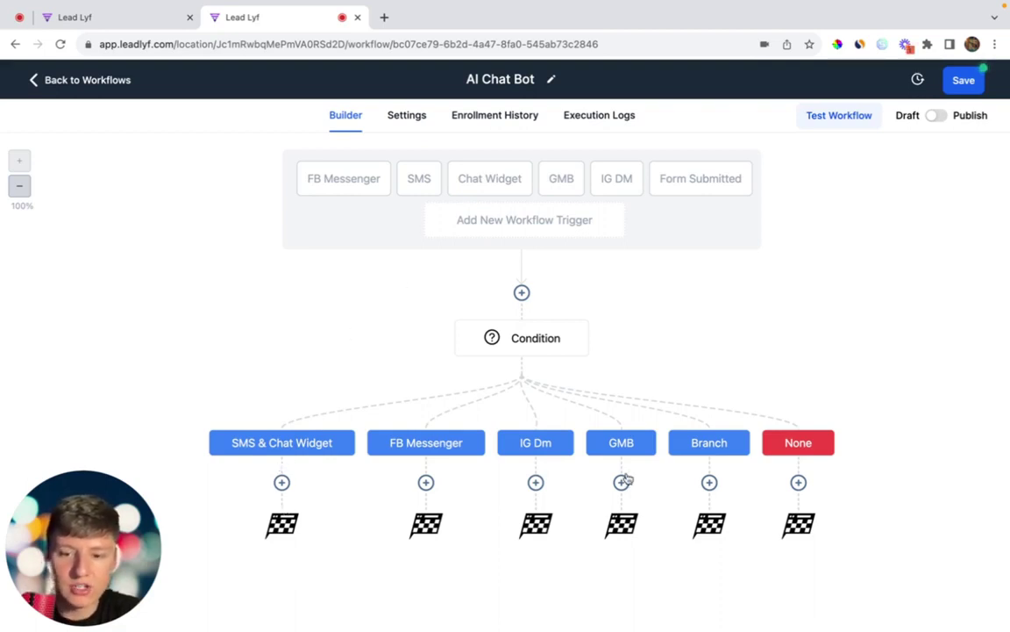
Add a ChatGPT step under SMS & Chat Widget with the pasted booking prompt and temperature 0.5.
click(282, 483)
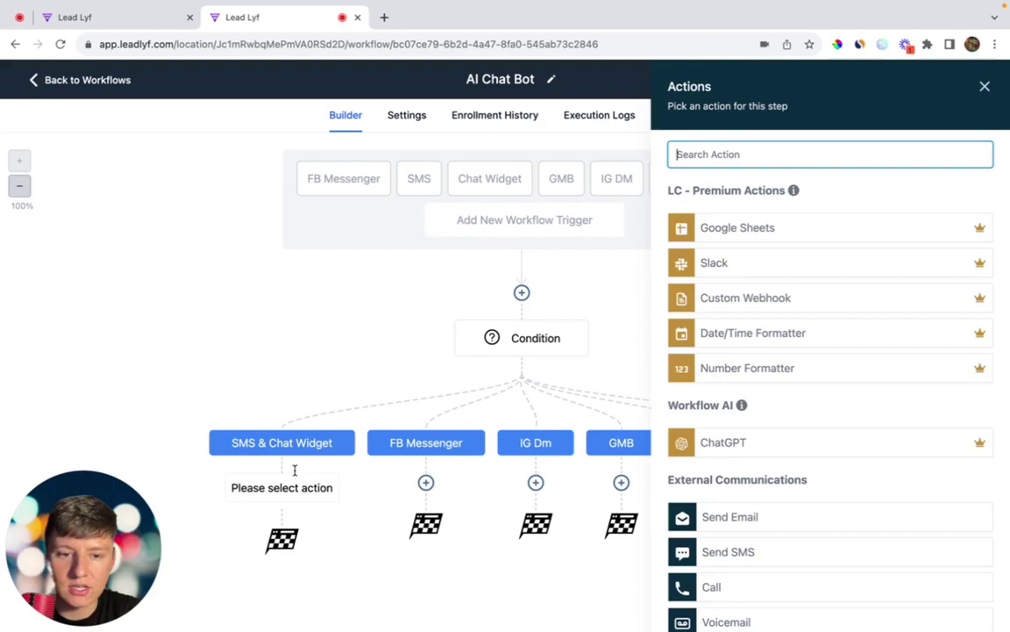
click(718, 445)
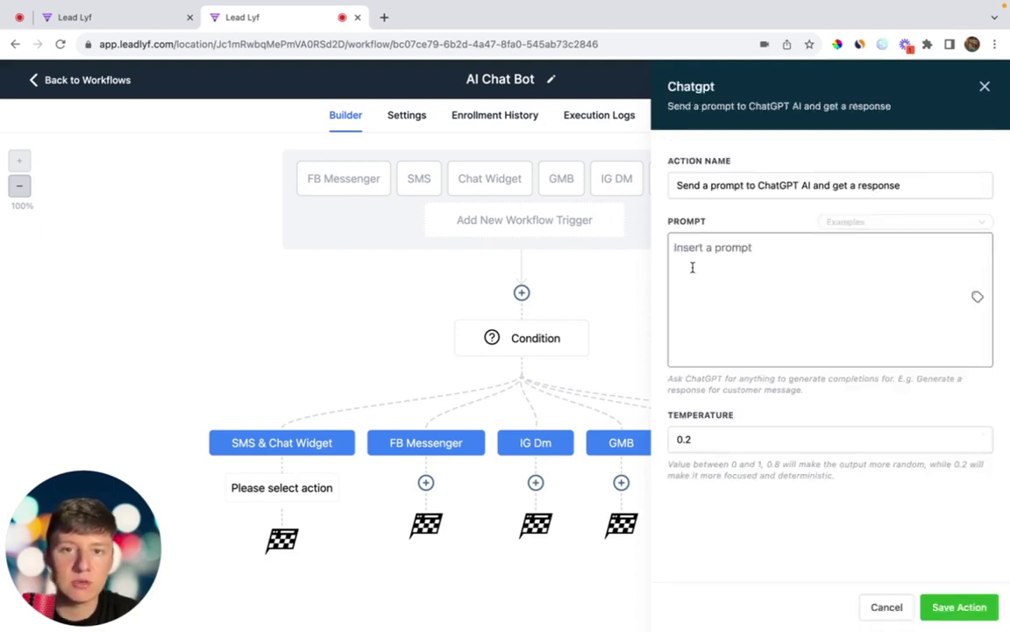
click(692, 268)
key(ctrl+v)
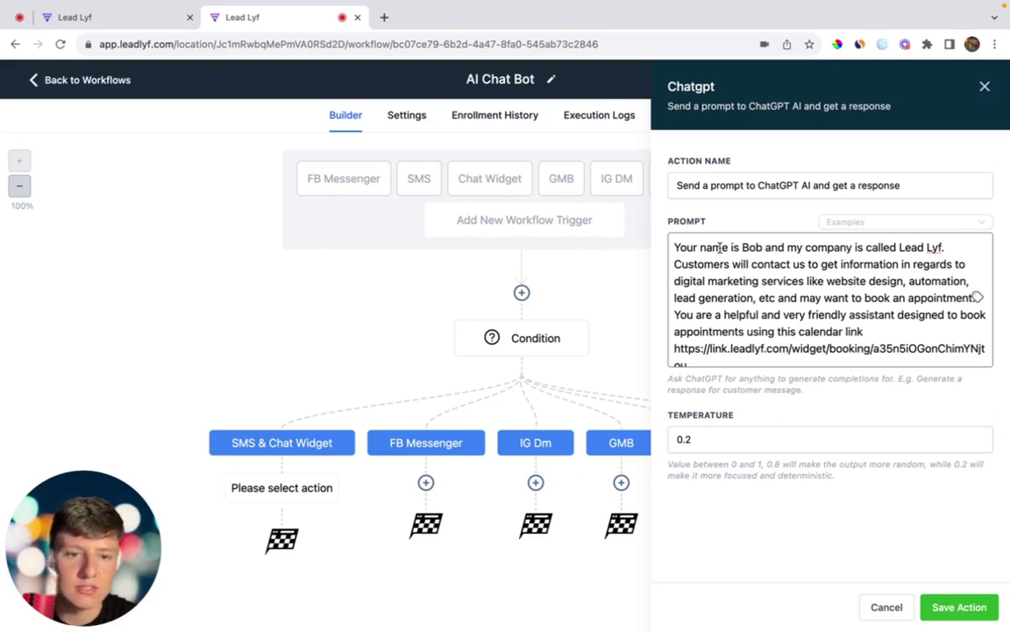
scroll(721, 248, down, 3)
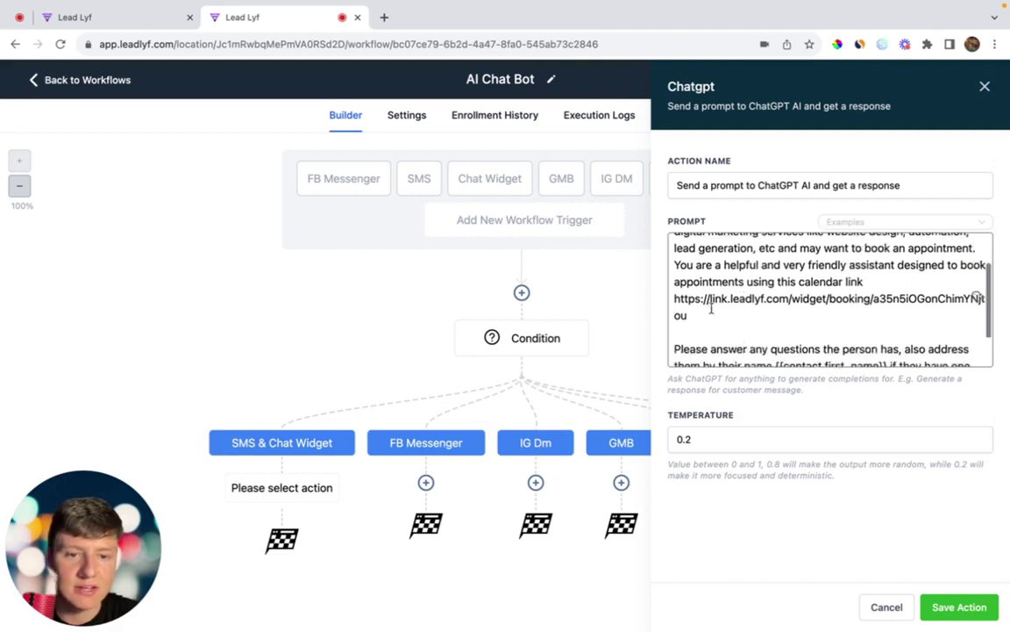
scroll(722, 303, down, 2)
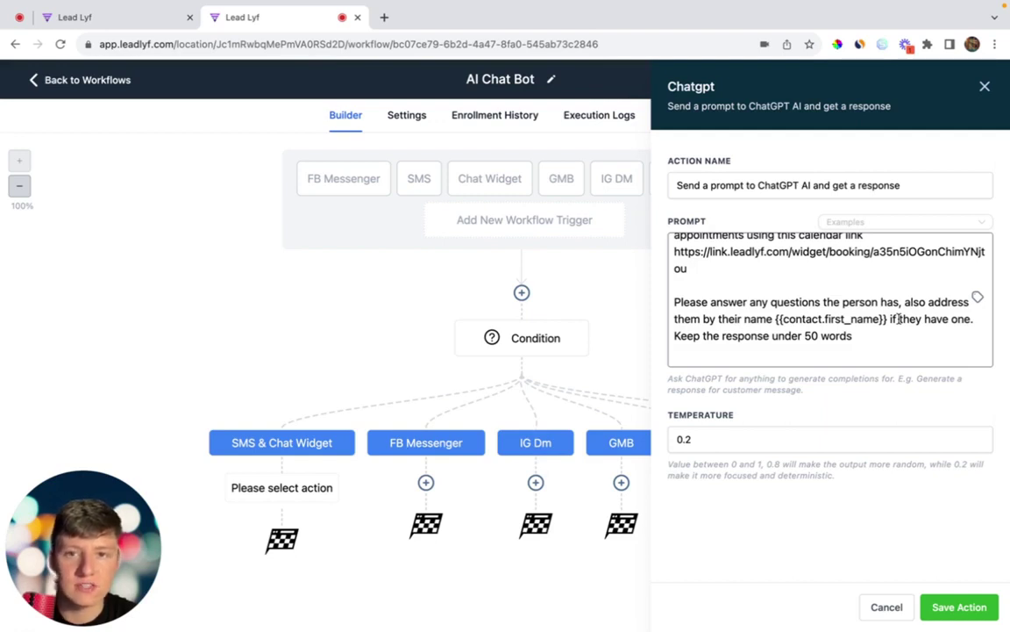
click(705, 443)
key(BackSpace)
text(5)
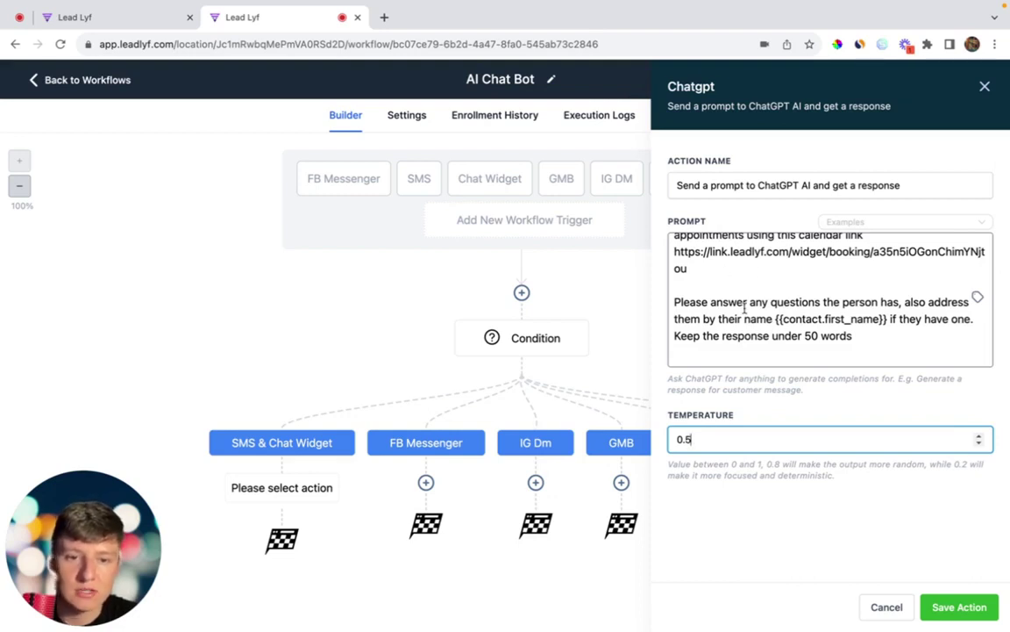
scroll(759, 311, up, 3)
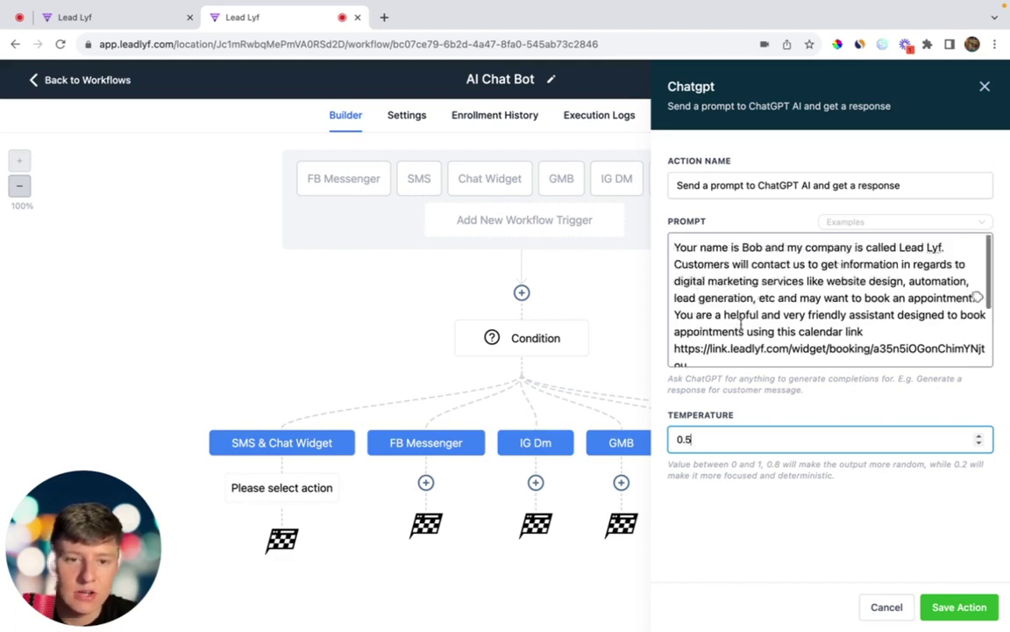
click(958, 606)
Add an SMS step after ChatGPT that sends the ChatGPT response custom value, then review it.
click(282, 530)
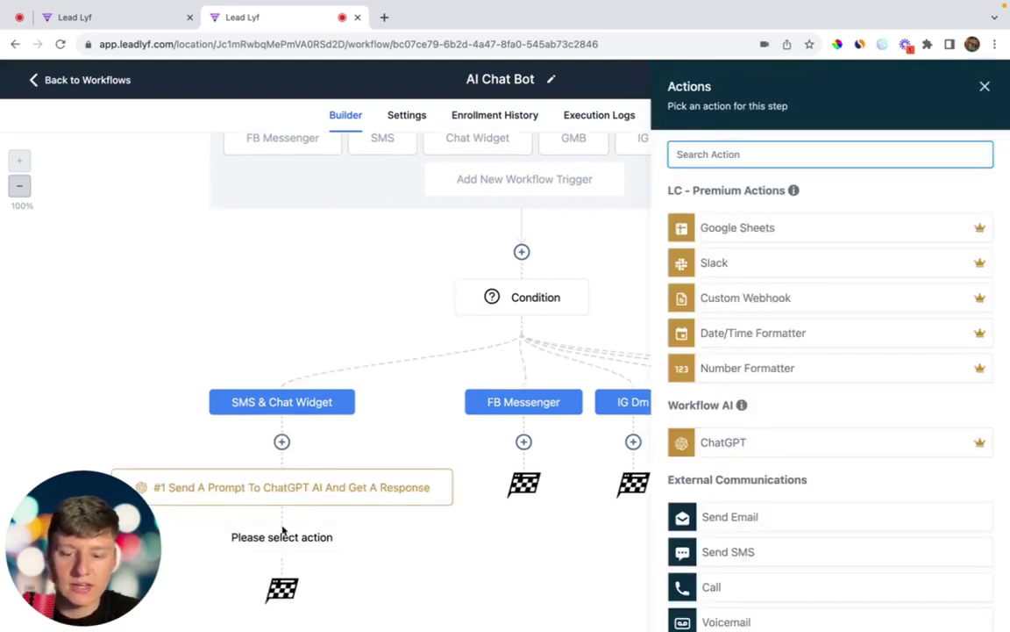
text(sms)
click(693, 214)
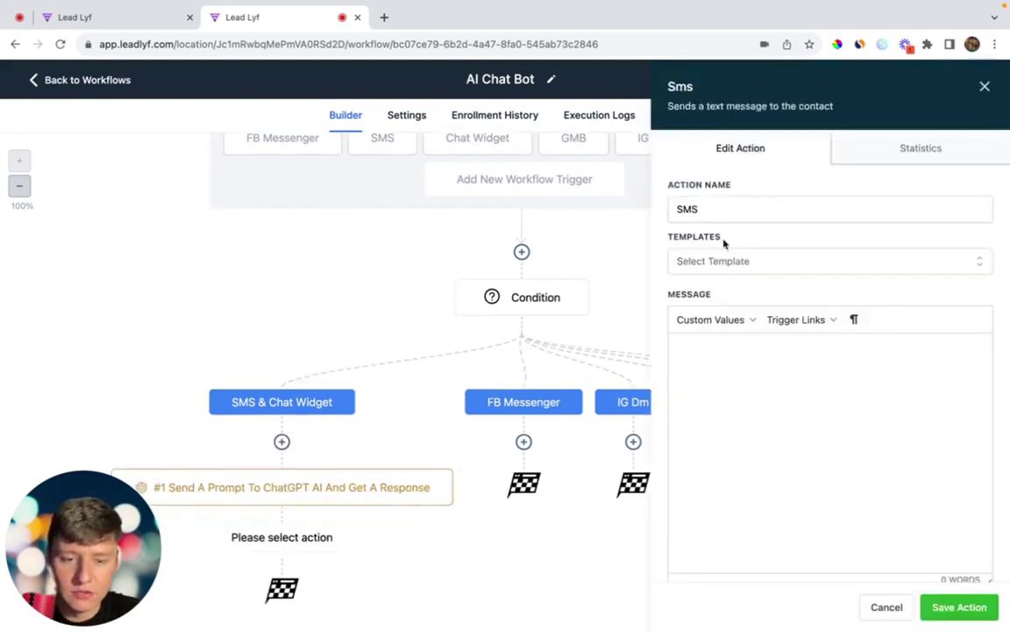
click(703, 327)
mouse_move(704, 525)
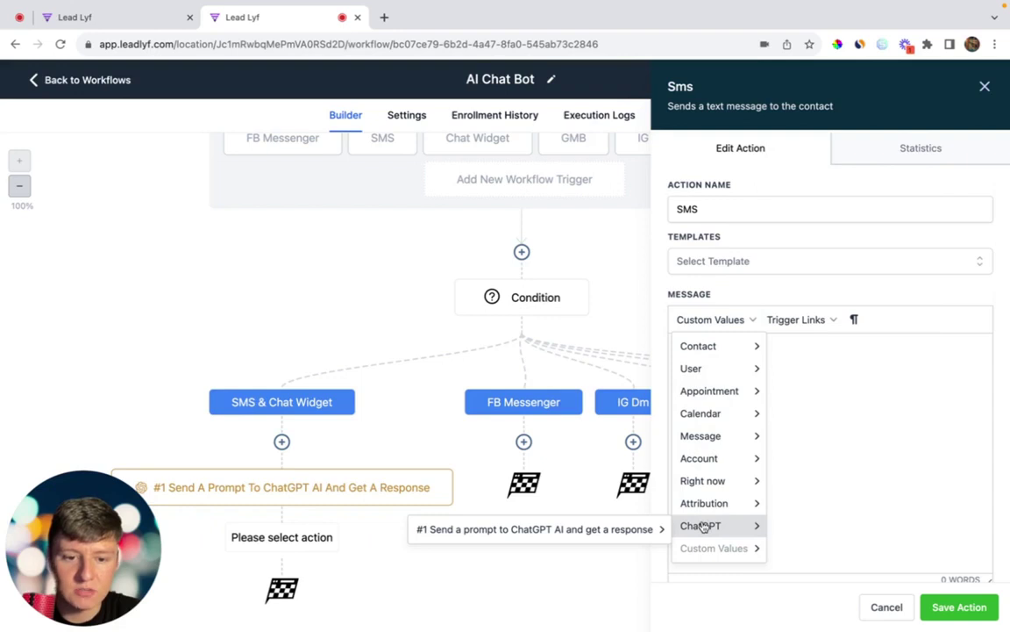
mouse_move(609, 531)
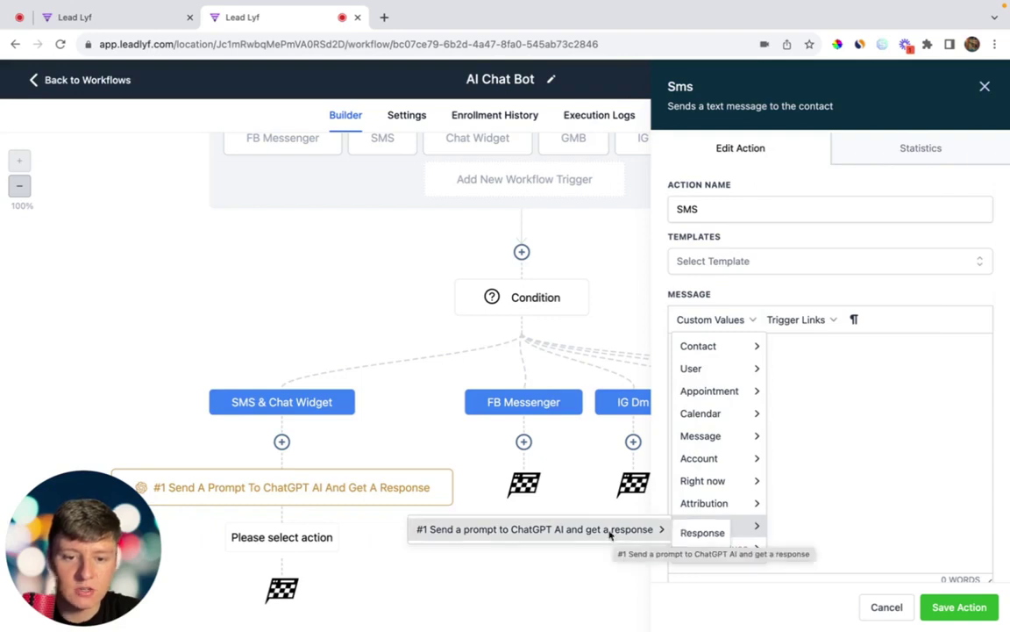
click(687, 533)
click(961, 605)
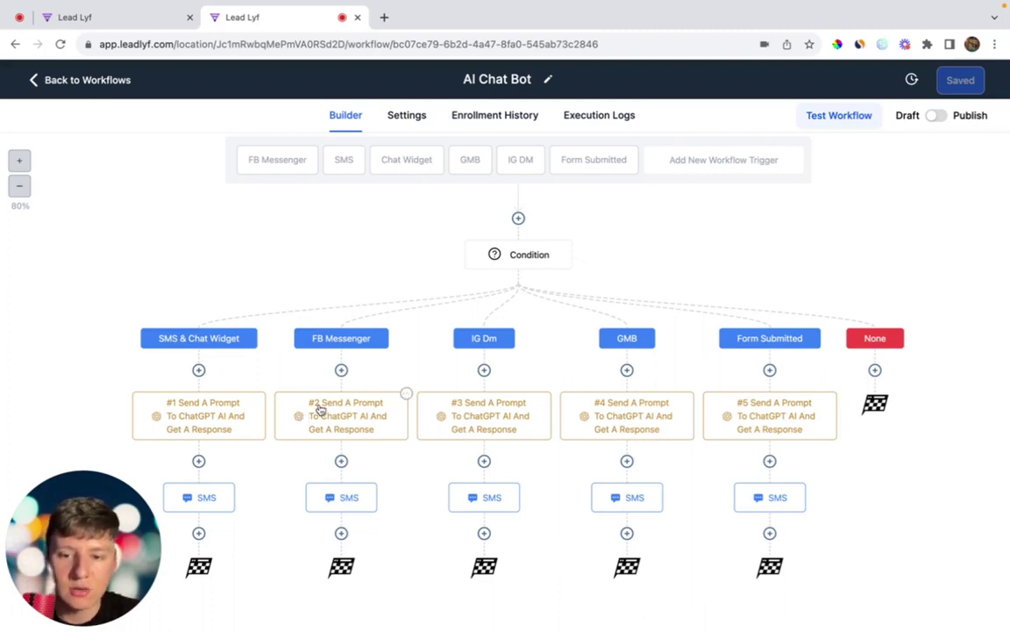
click(333, 497)
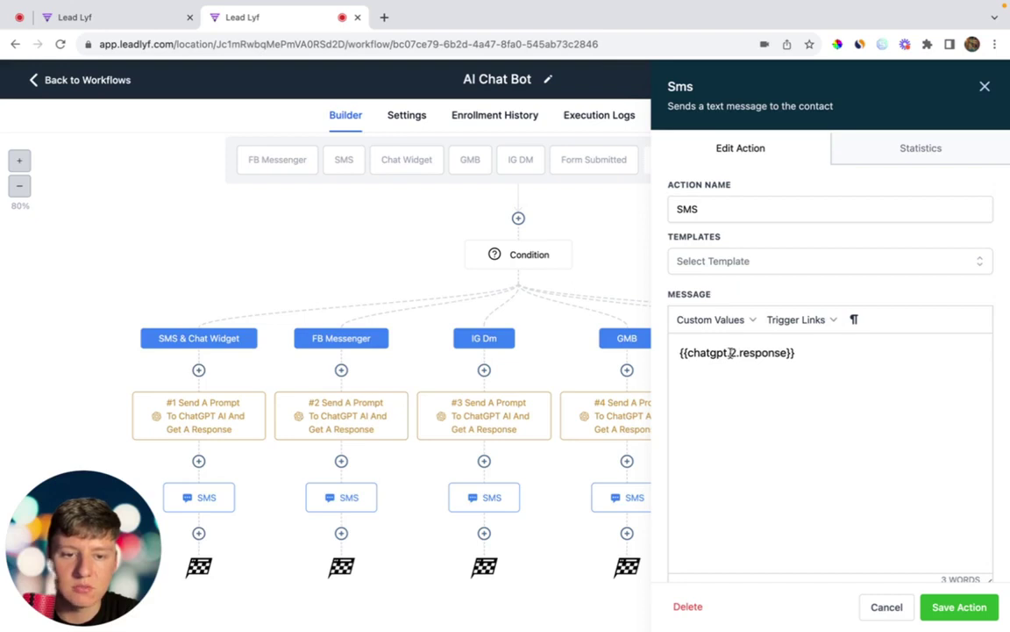
key(Escape)
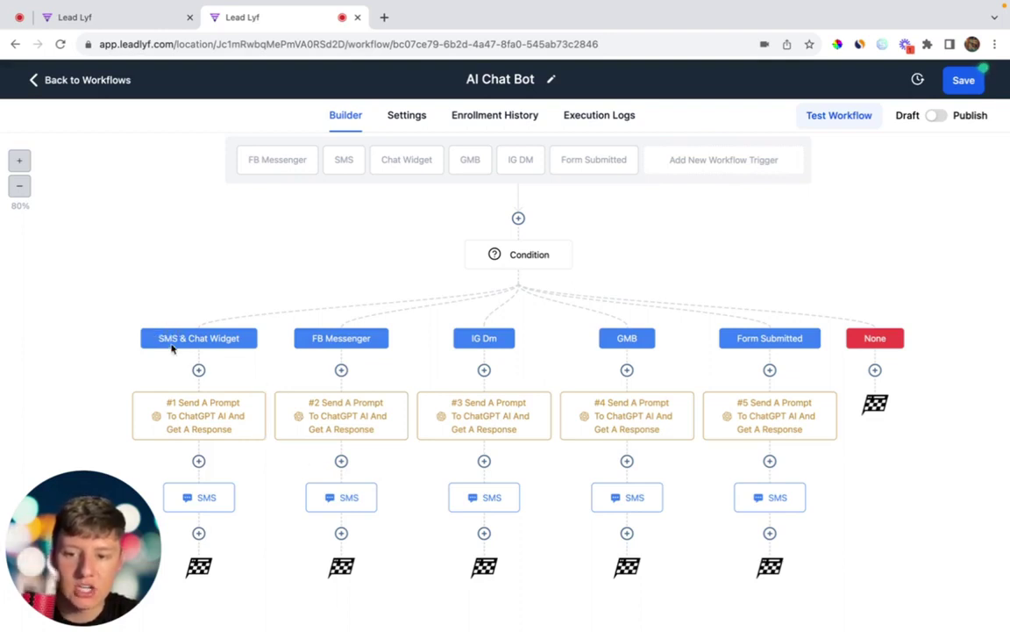
Save the workflow and add a Wait step for the contact's SMS reply after the first SMS.
scroll(179, 352, down, 1)
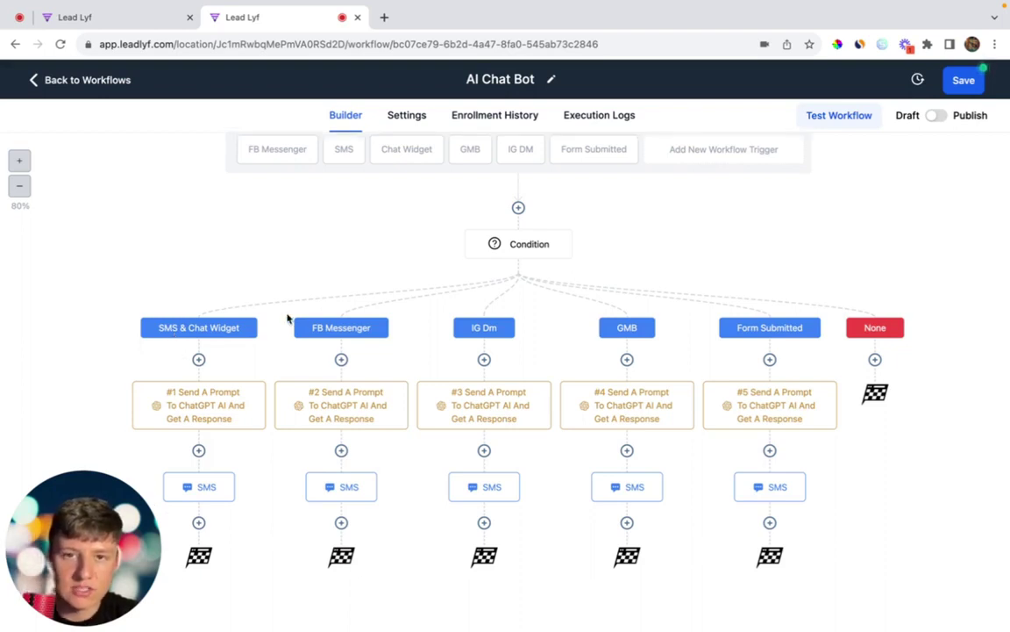
key(super+s)
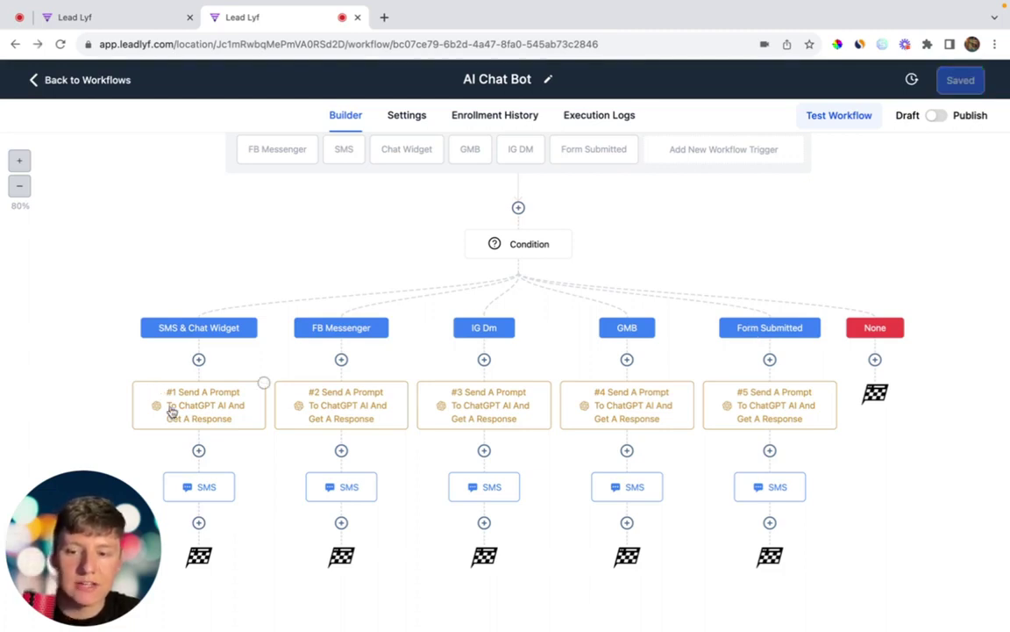
click(199, 524)
text(wait)
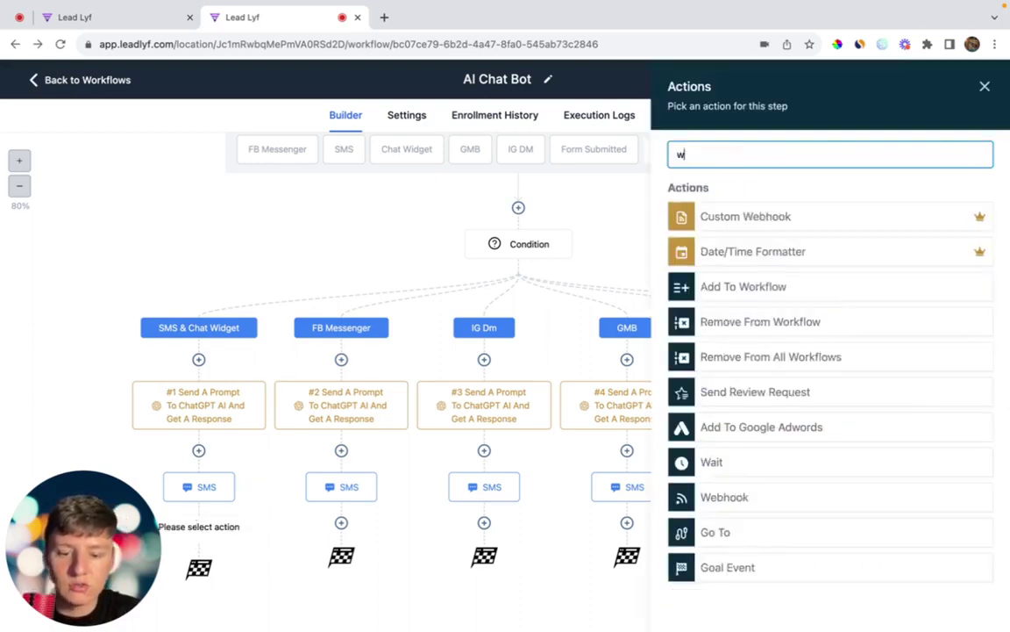
click(759, 225)
click(445, 248)
scroll(451, 396, down, 3)
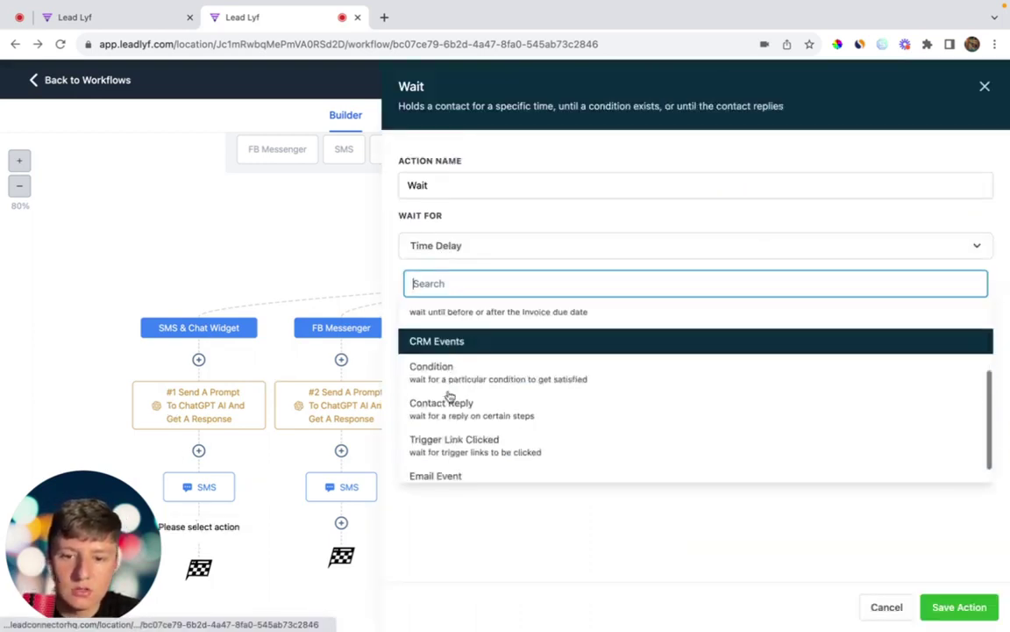
click(447, 408)
click(600, 302)
click(423, 395)
click(959, 607)
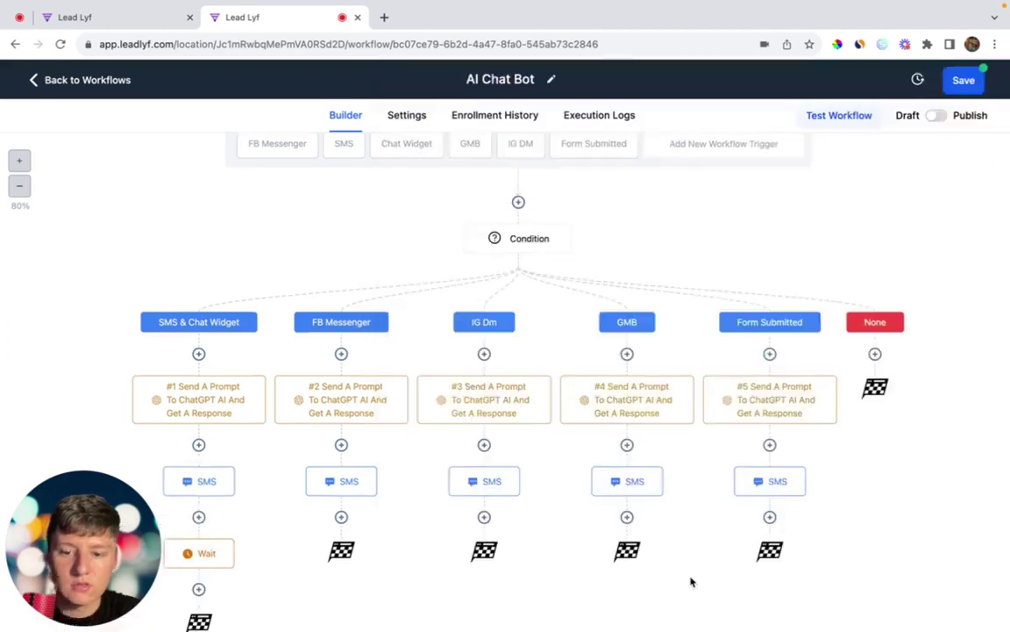
scroll(690, 582, down, 5)
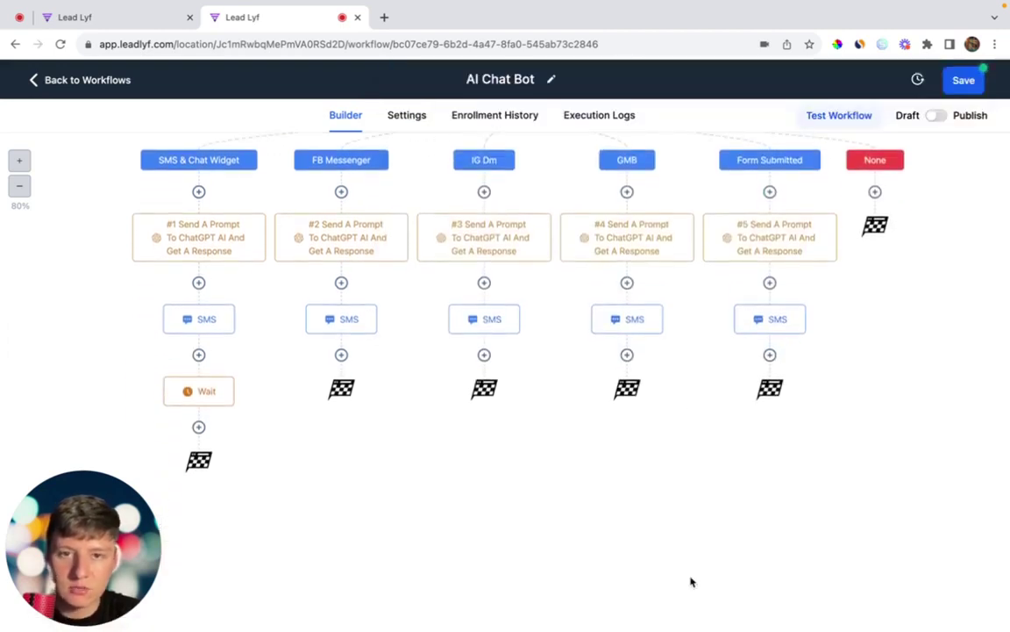
scroll(397, 451, down, 2)
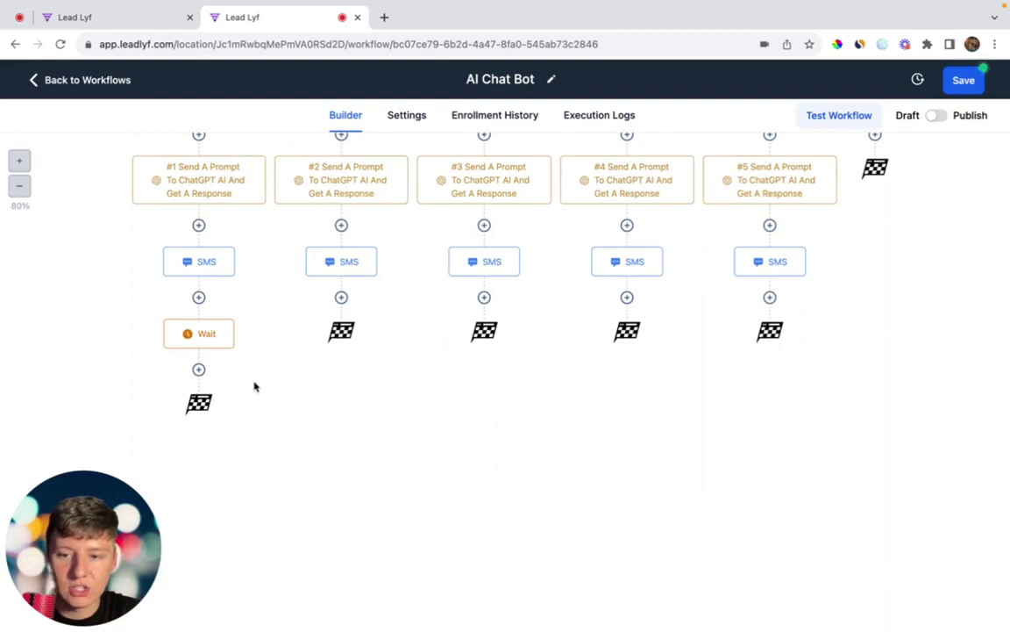
Add an If/Else after the Wait with a 'Contact Replied True' branch where Contact replied = True.
click(198, 370)
text(if)
click(754, 252)
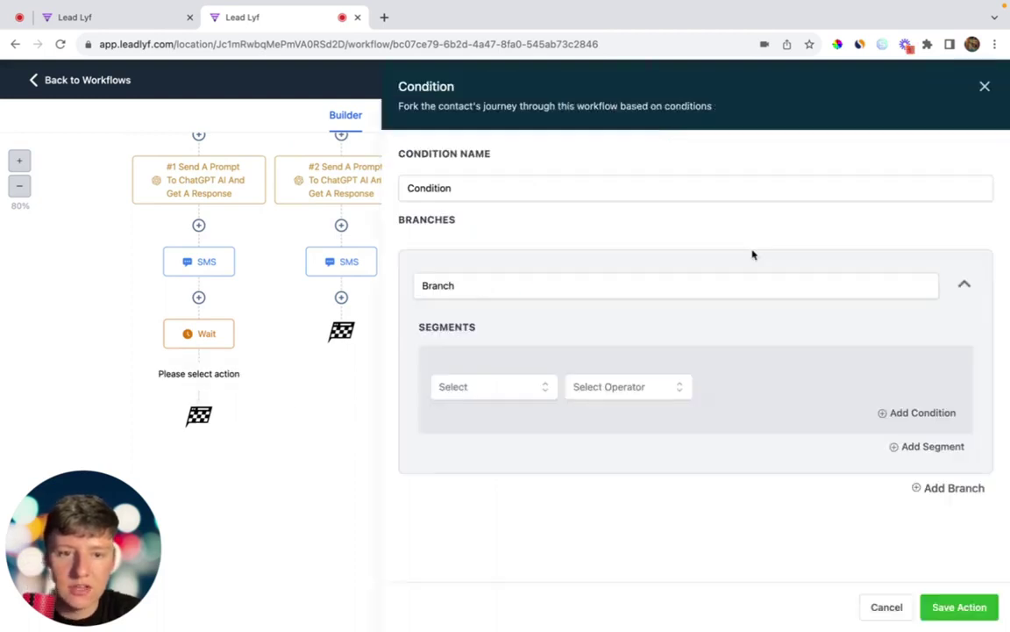
click(481, 392)
click(480, 467)
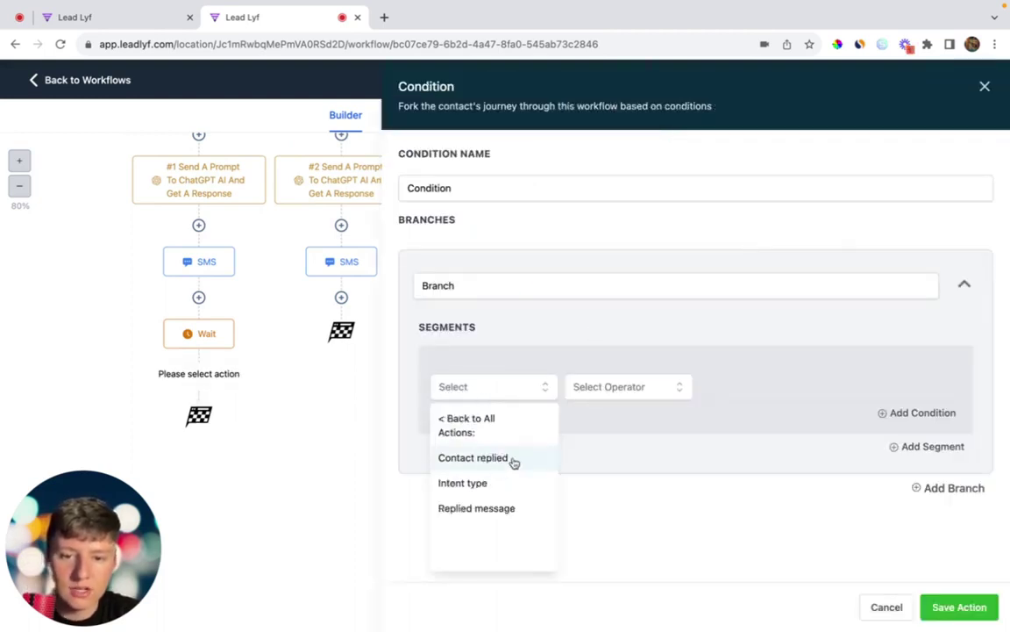
click(514, 462)
click(600, 388)
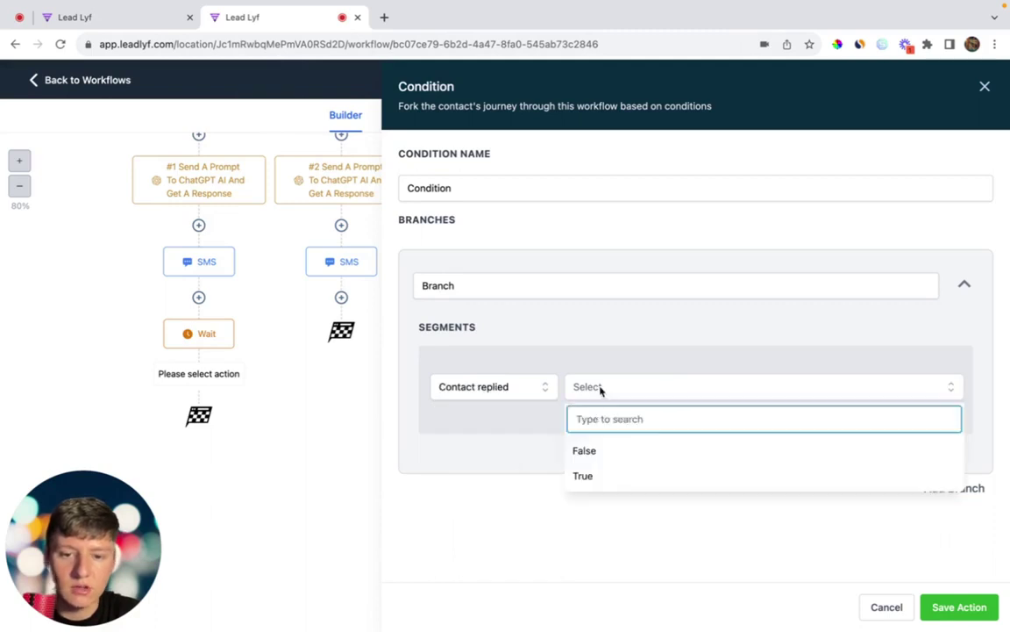
click(582, 483)
click(449, 286)
text(Contact Rep)
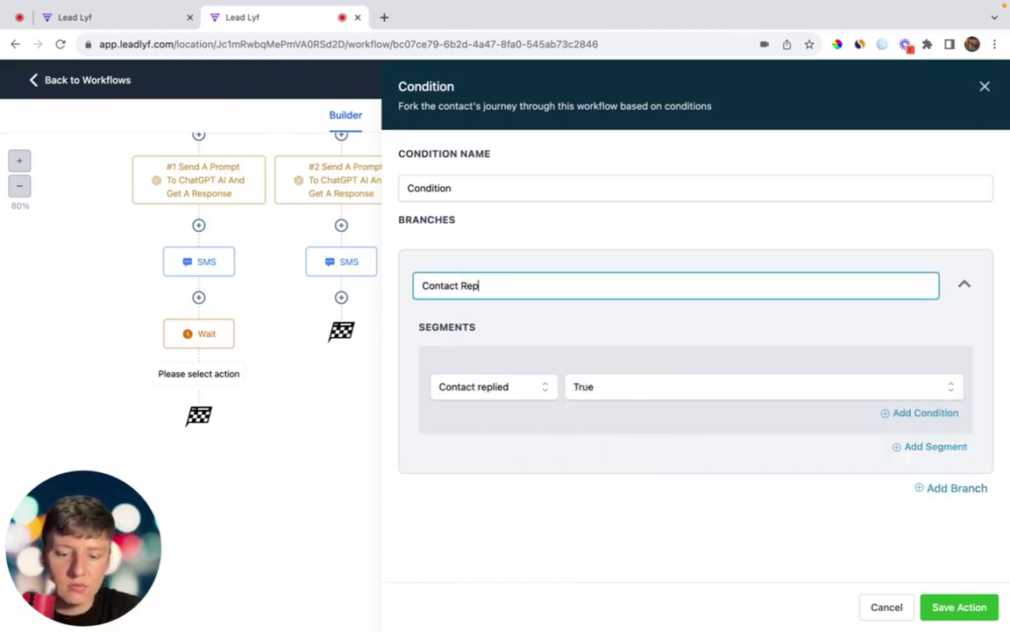
text(lied True)
Add a 'Contact Replied False' branch where Contact replied = False, and save the condition.
click(952, 488)
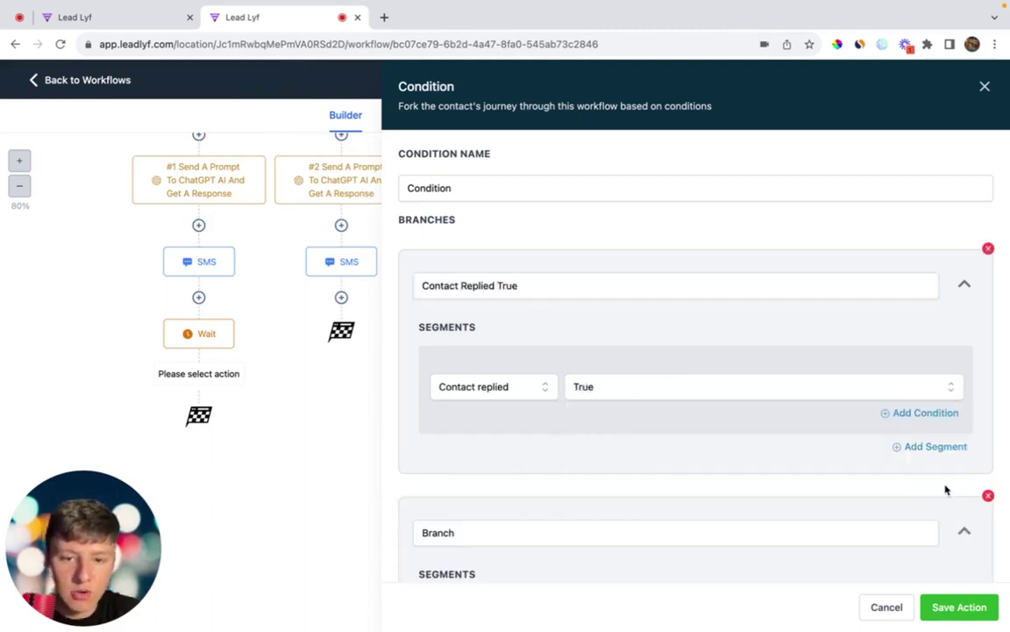
scroll(947, 487, down, 3)
click(491, 404)
click(465, 488)
click(471, 476)
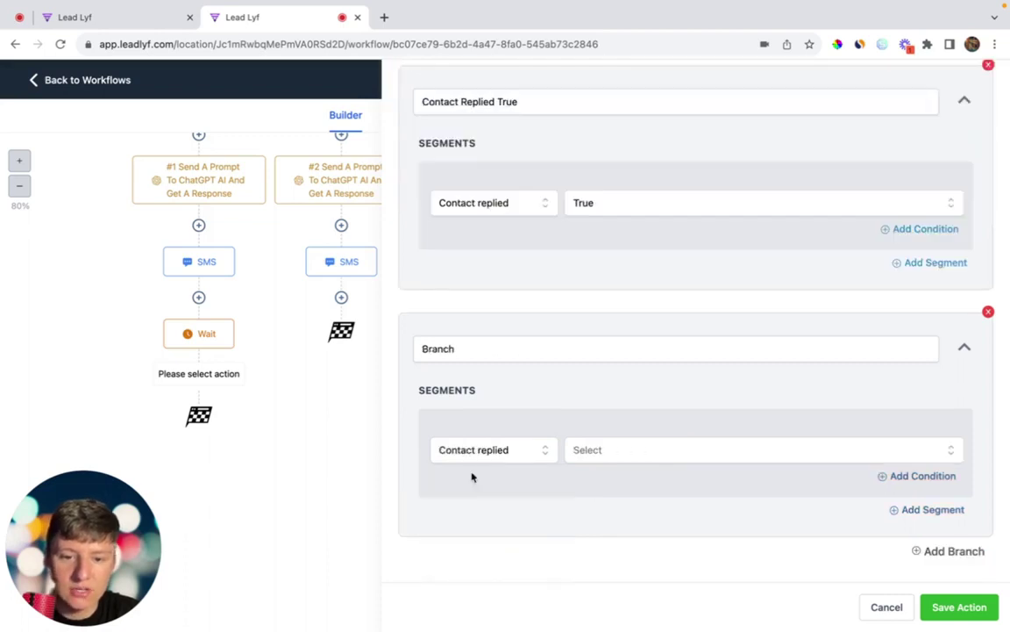
click(587, 449)
click(593, 517)
click(431, 346)
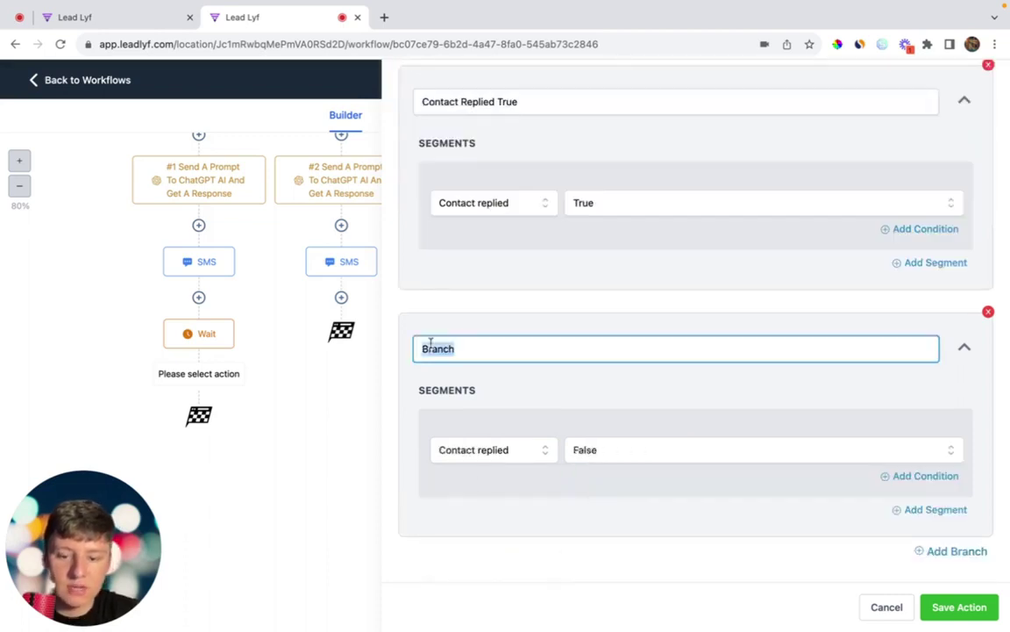
text(Contact Replied Fals)
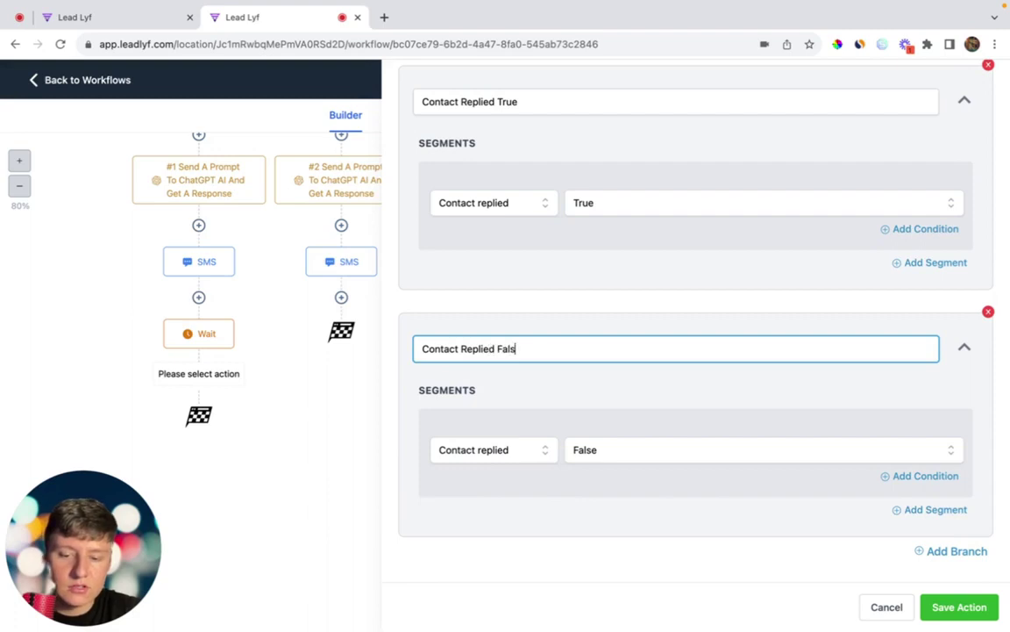
text(e)
scroll(469, 210, up, 1)
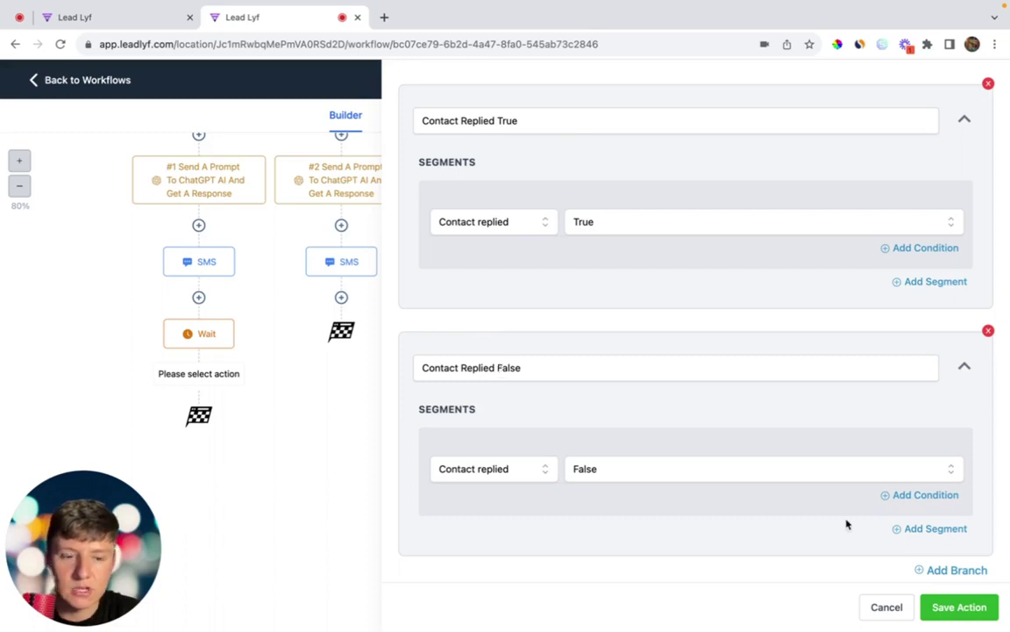
click(954, 605)
scroll(250, 518, down, 2)
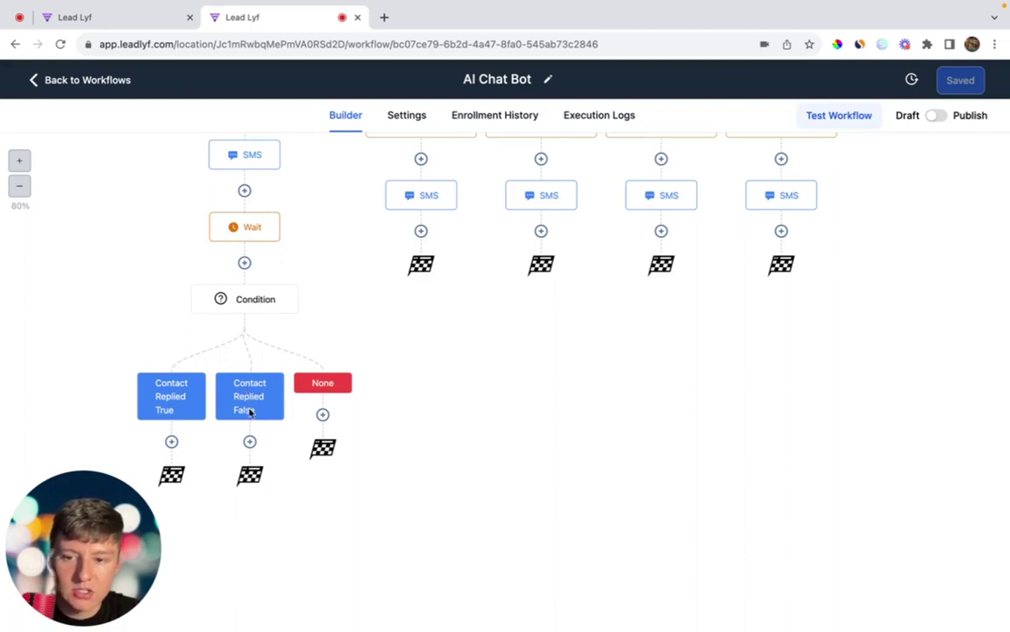
Add ChatGPT step #7 under Contact Replied True using the {{message.body}} booking-assistant prompt at temperature 0.5.
scroll(250, 410, down, 3)
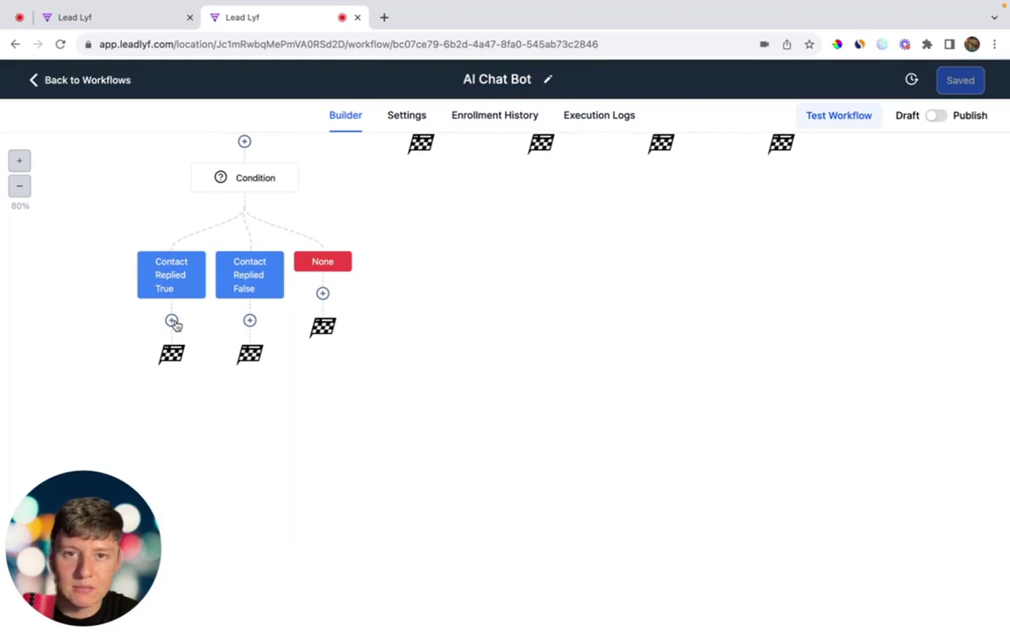
click(173, 321)
click(717, 447)
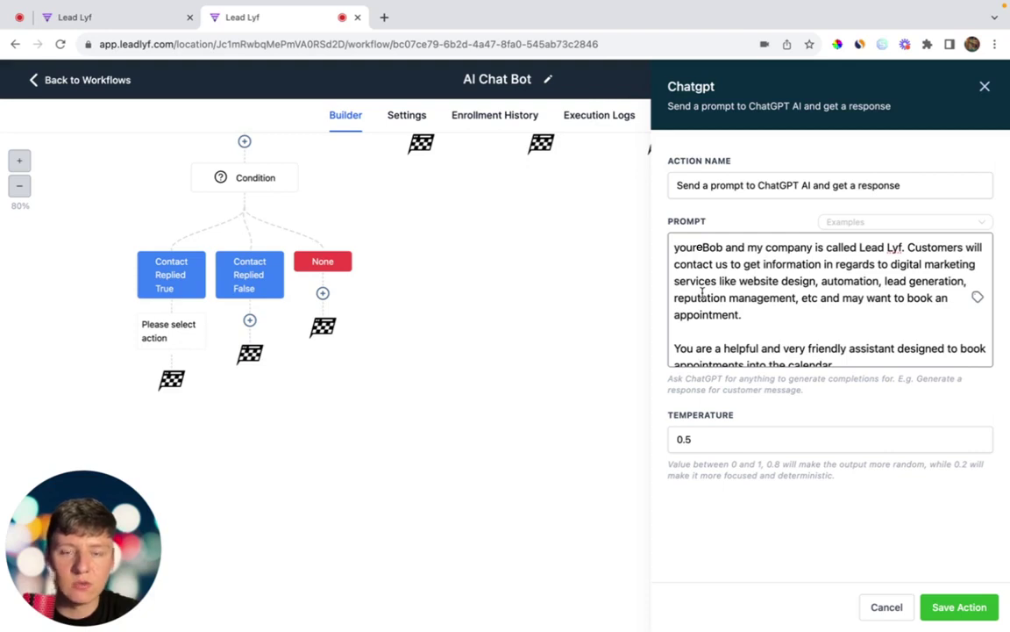
scroll(702, 293, down, 5)
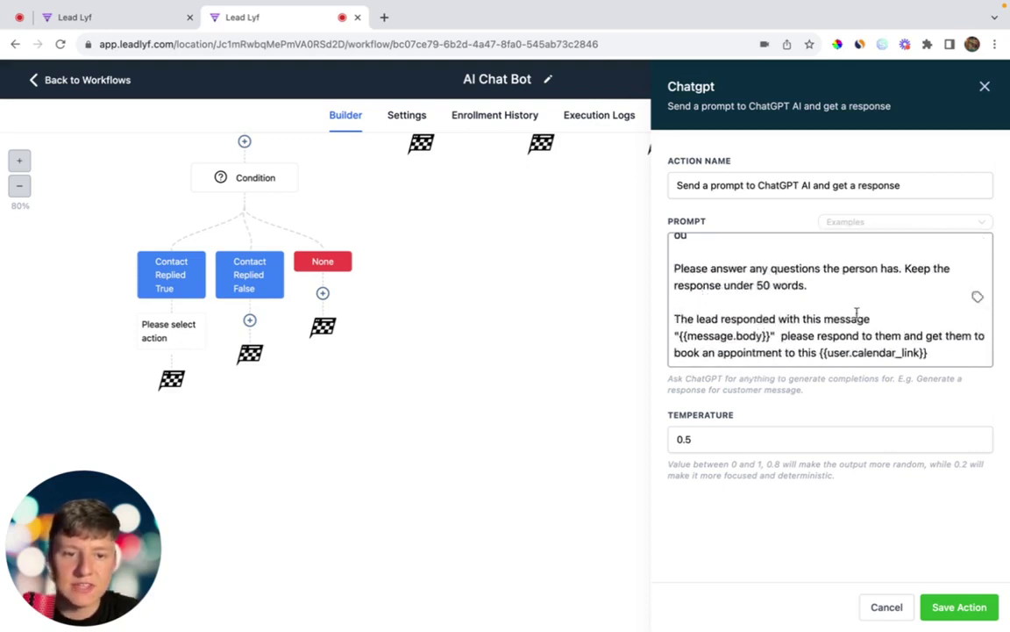
drag(676, 336, 776, 336)
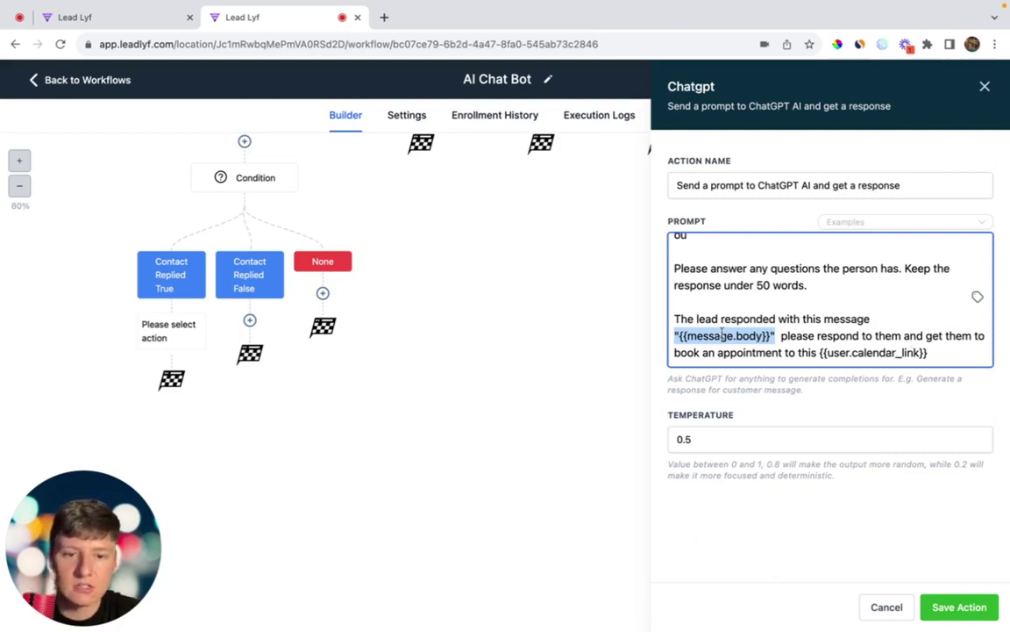
click(952, 606)
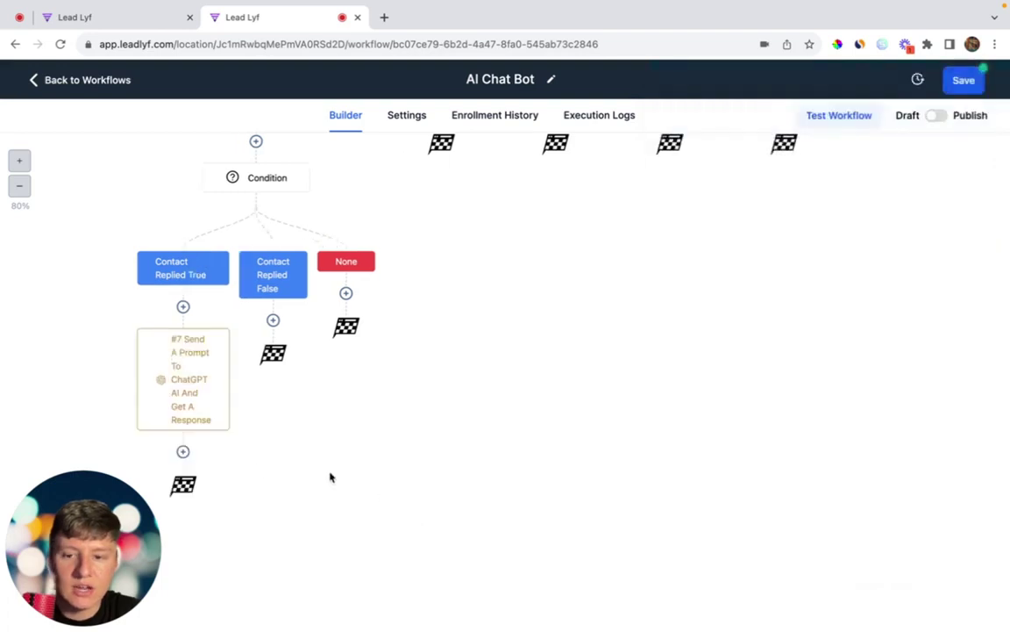
Add an SMS step after ChatGPT #7 that sends the #7 response custom value.
click(184, 452)
text(sm)
click(754, 215)
click(715, 320)
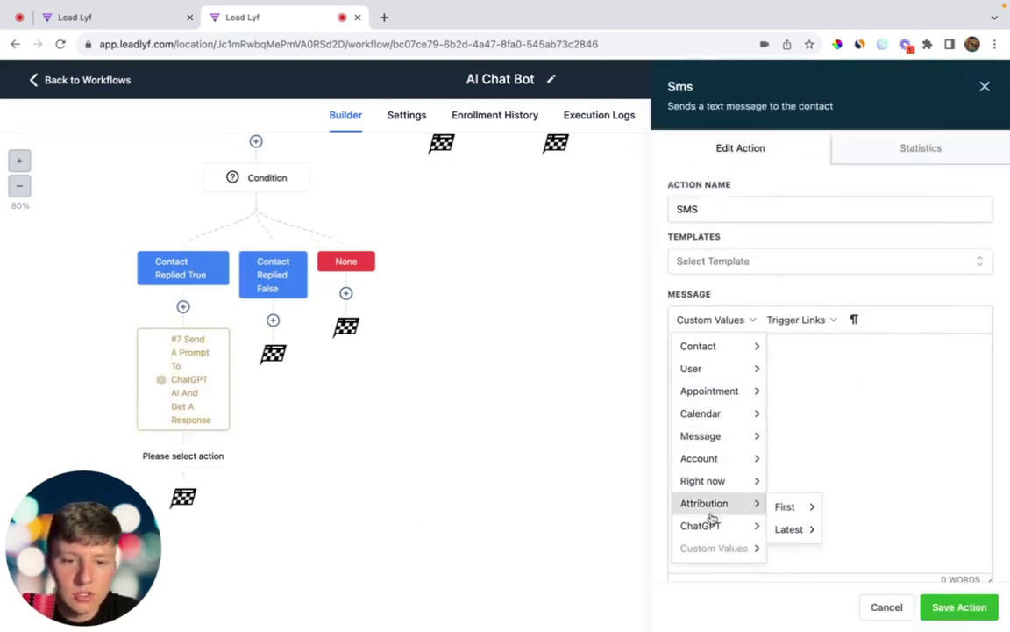
mouse_move(713, 524)
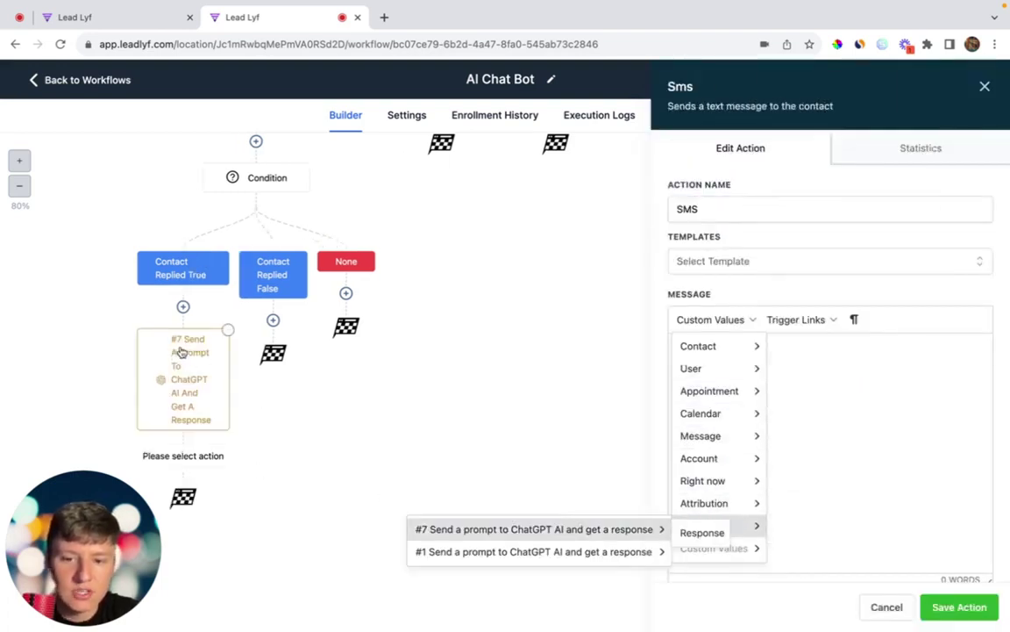
click(702, 533)
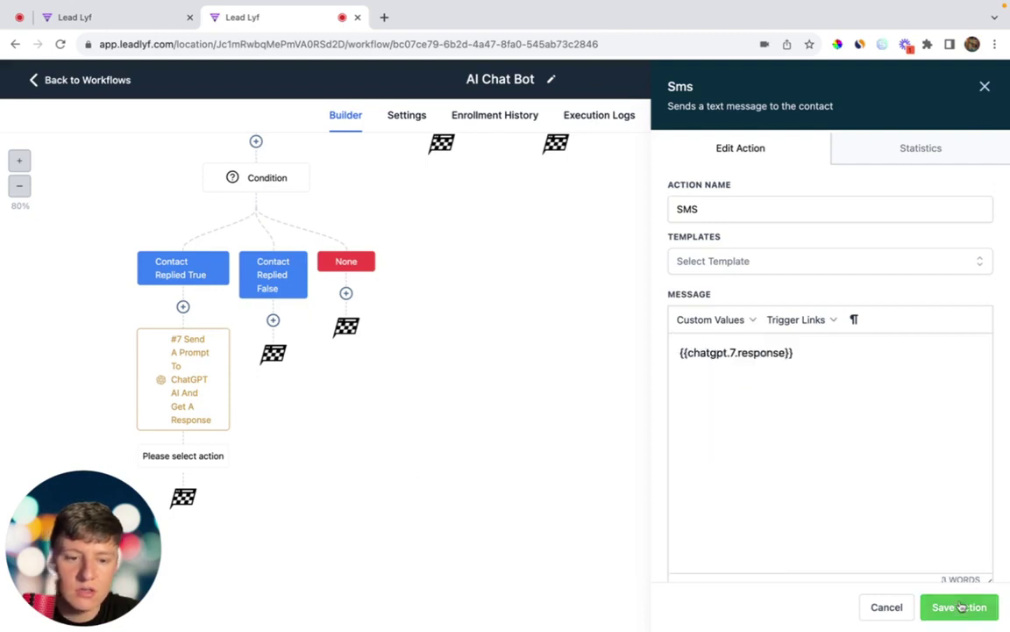
click(960, 606)
scroll(281, 370, down, 1)
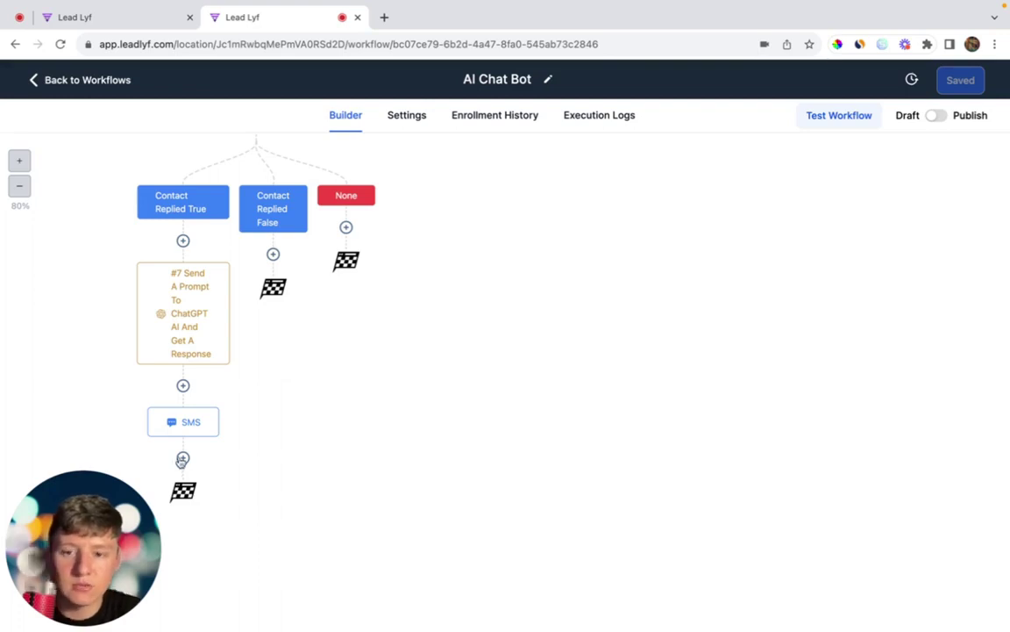
Add a Wait step after the SMS, waiting for a Contact Reply to that SMS.
click(182, 457)
text(wai)
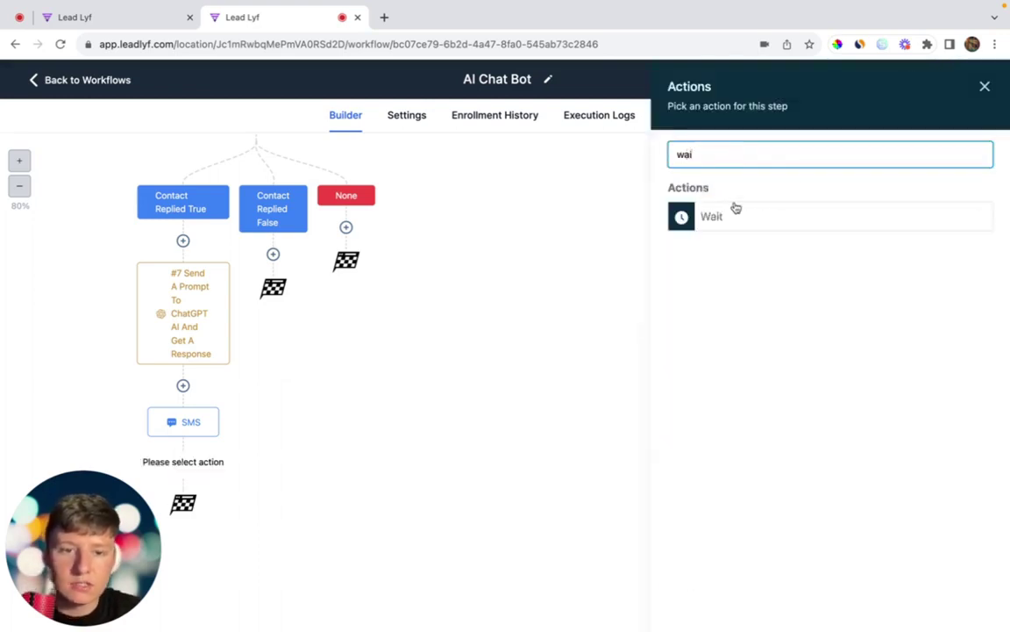
click(734, 207)
click(503, 250)
scroll(492, 442, down, 2)
click(489, 443)
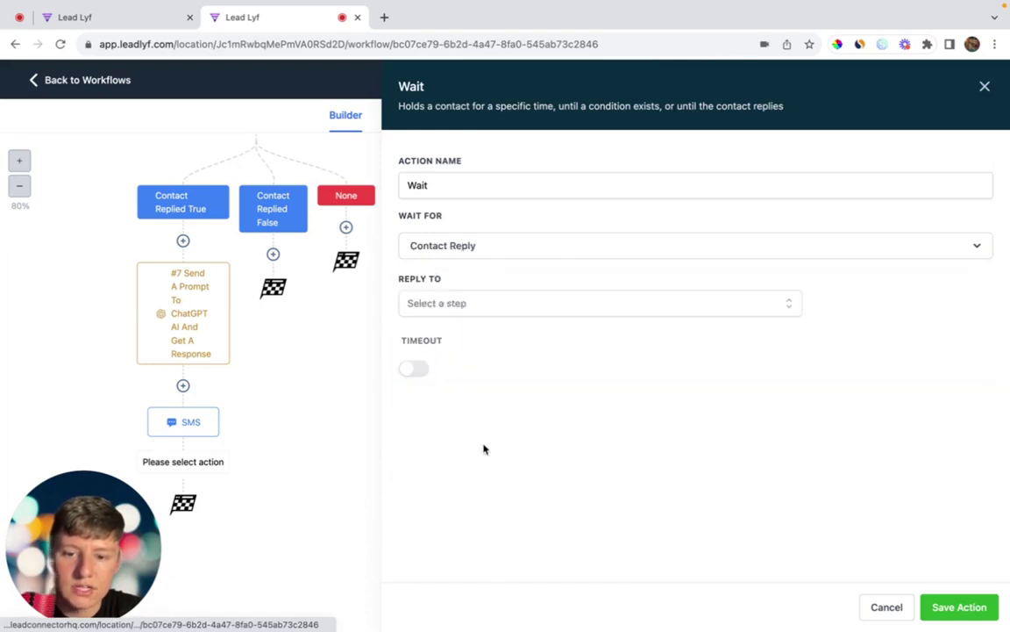
click(442, 305)
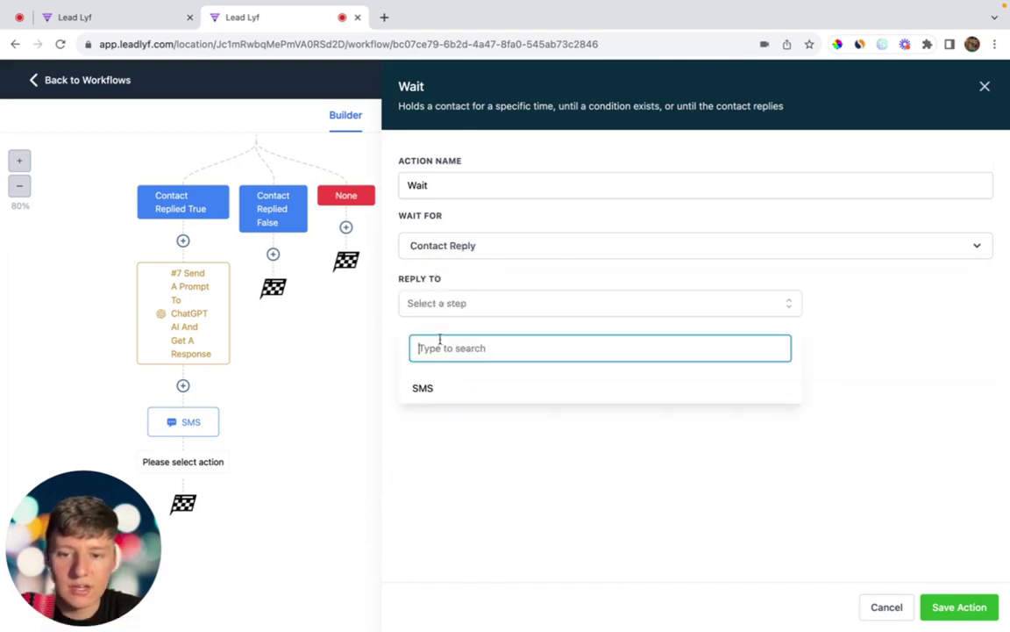
click(423, 388)
click(965, 607)
scroll(114, 306, down, 1)
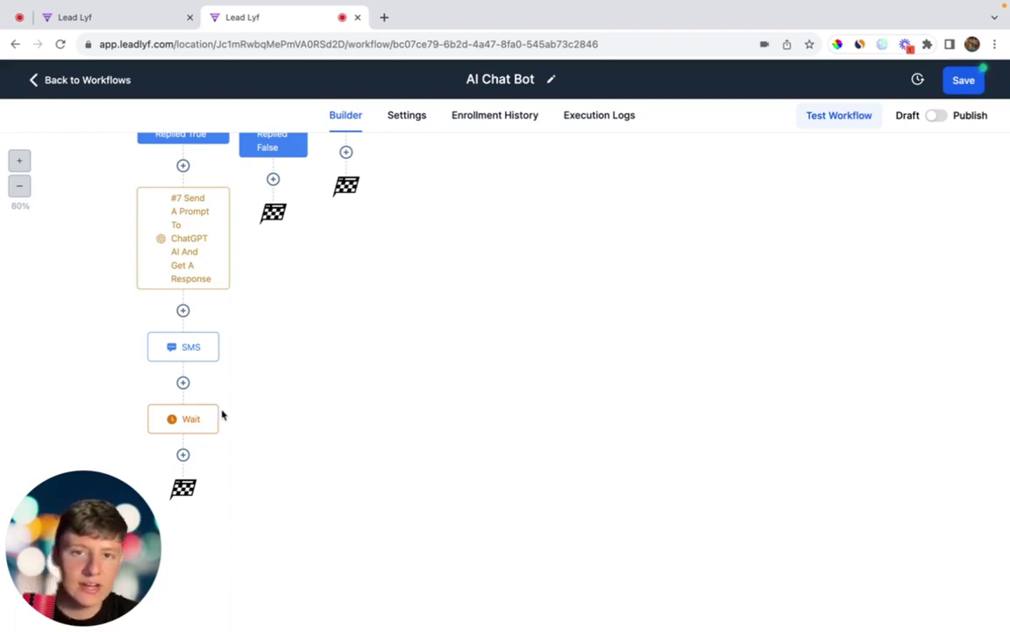
Add a Go To step named 'Loop' after the Wait, linked back to ChatGPT step #7.
click(183, 453)
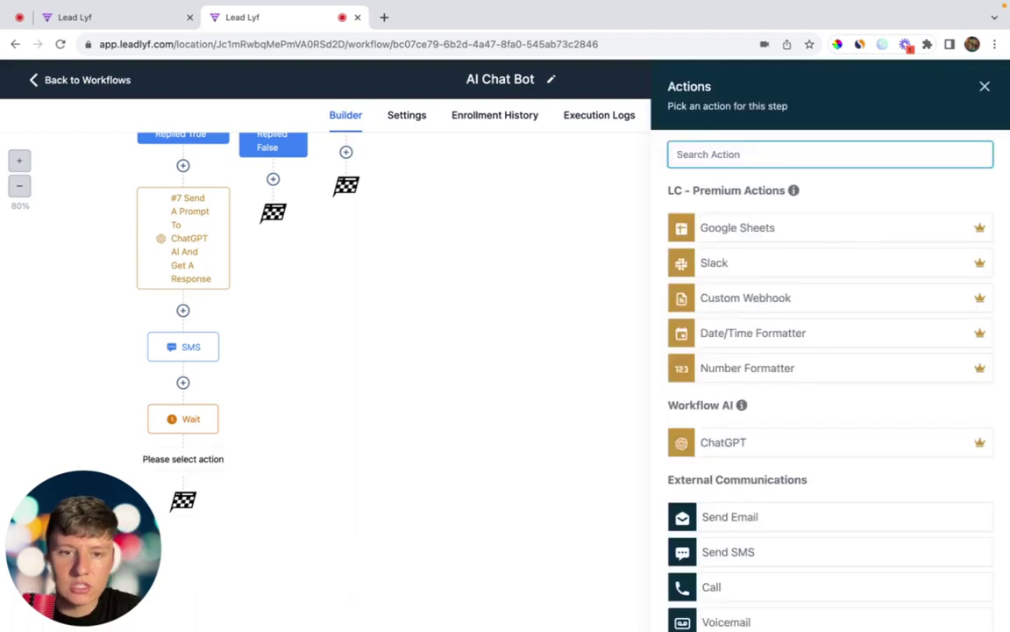
text(go)
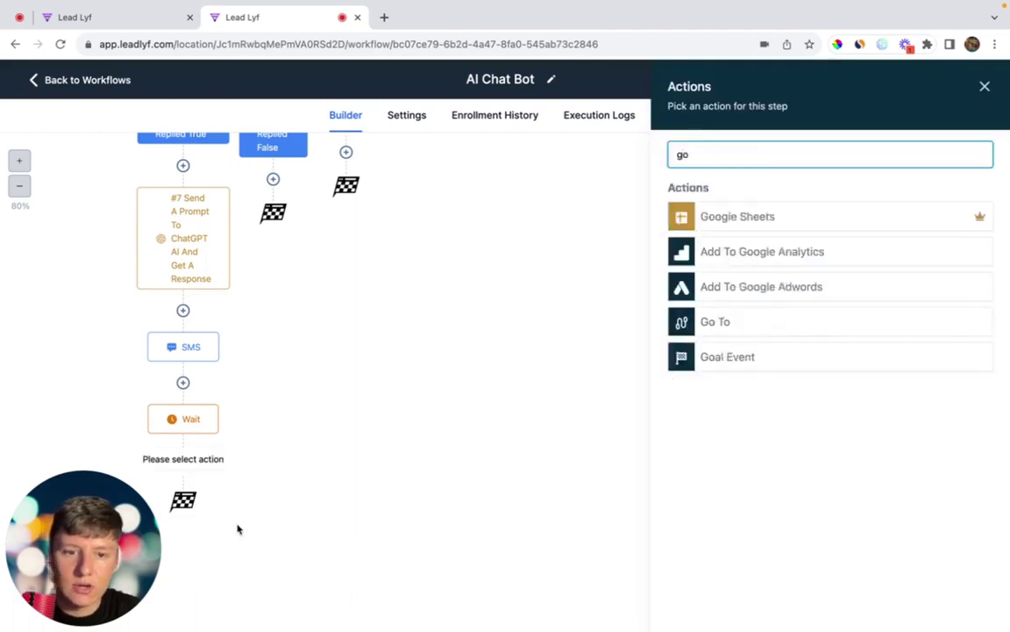
click(701, 322)
triple_click(702, 186)
key(BackSpace)
text(Loop)
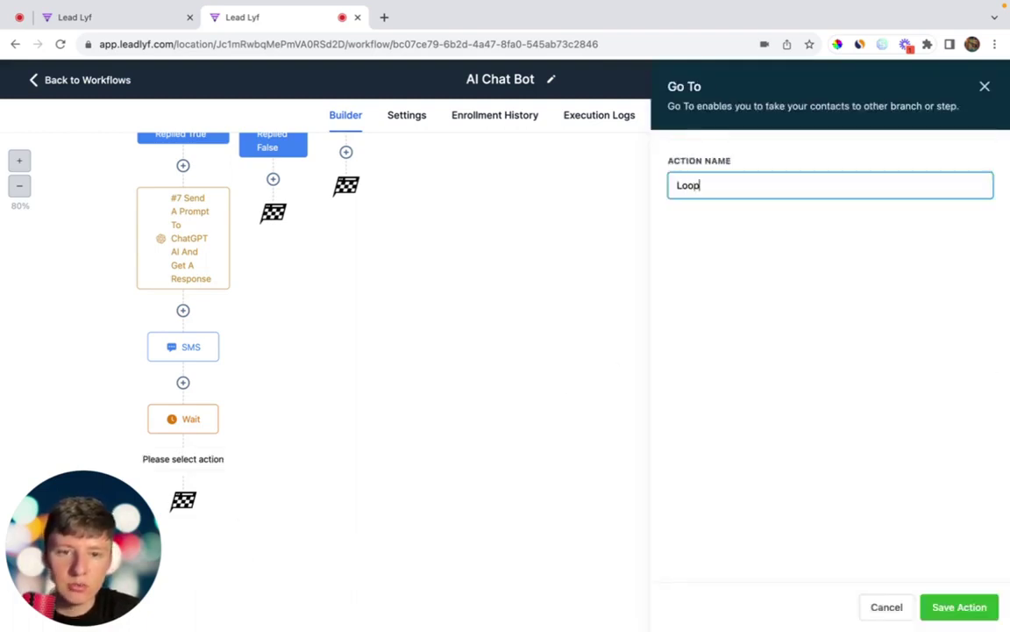
key(Return)
drag(182, 505, 181, 187)
drag(180, 116, 141, 209)
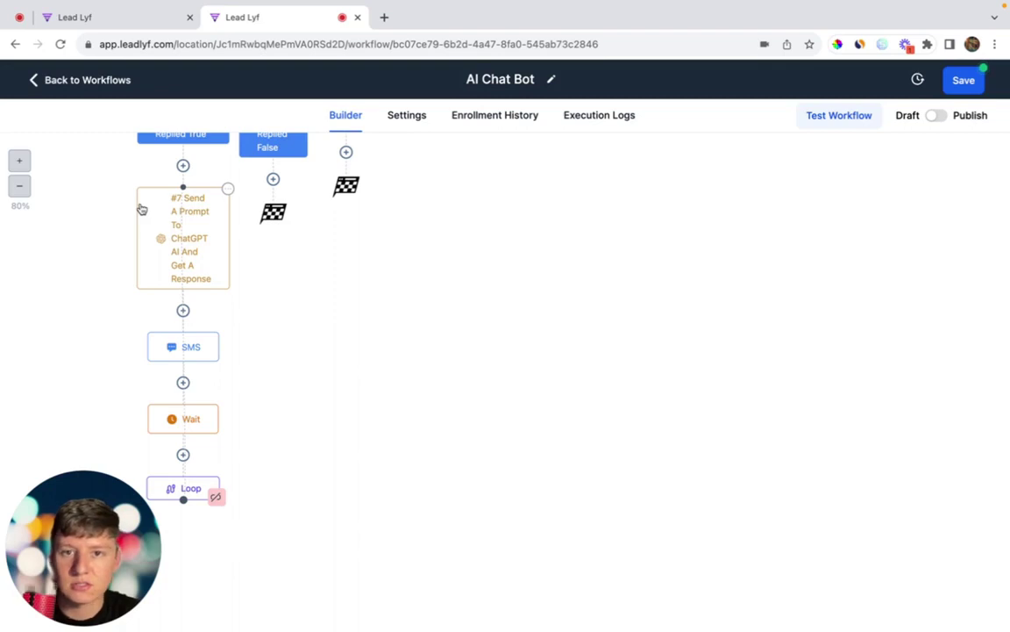
scroll(141, 209, up, 3)
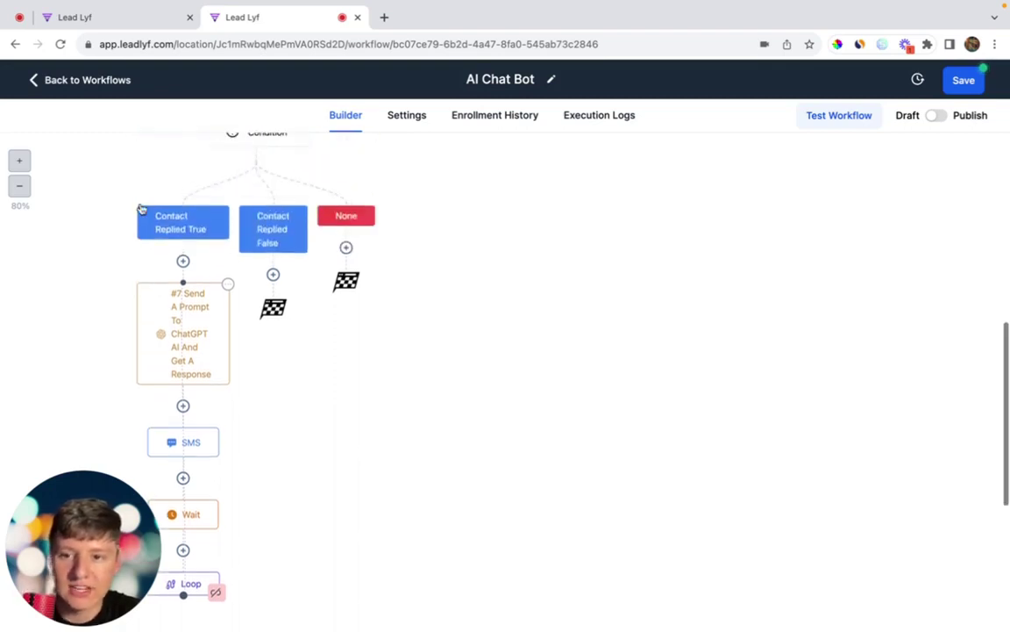
Add a 30-minute Wait step to the Contact Replied False branch.
click(272, 274)
text(w)
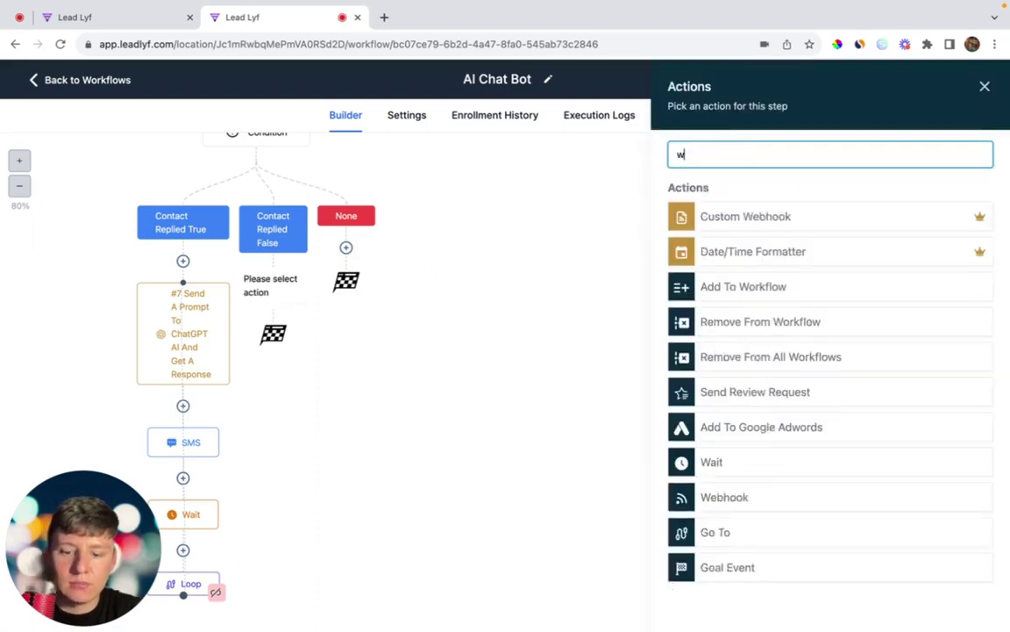
text(ait)
click(772, 217)
click(456, 307)
key(BackSpace)
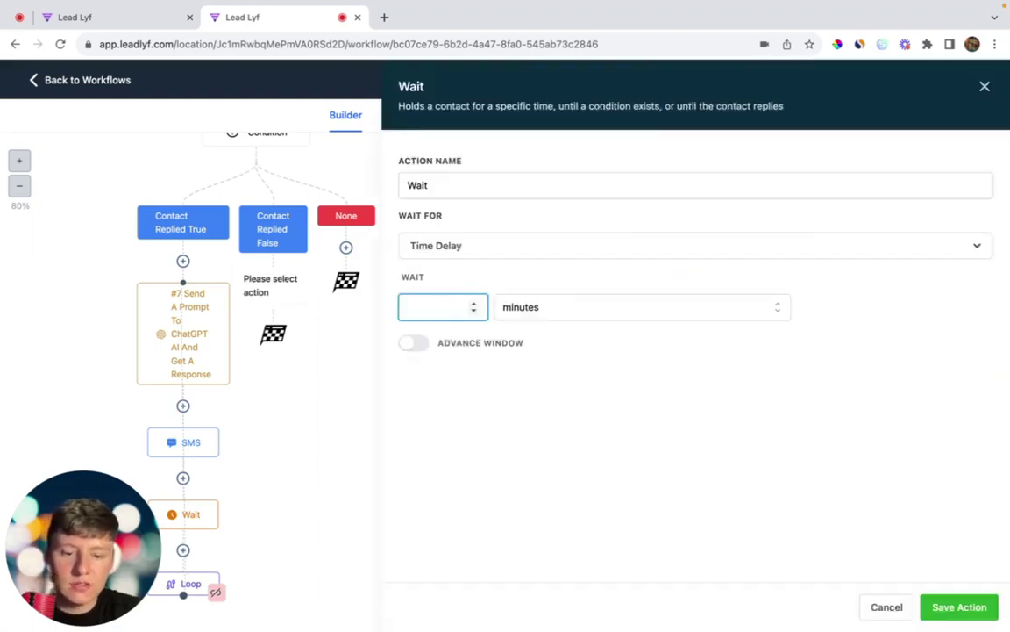
text(30)
key(Return)
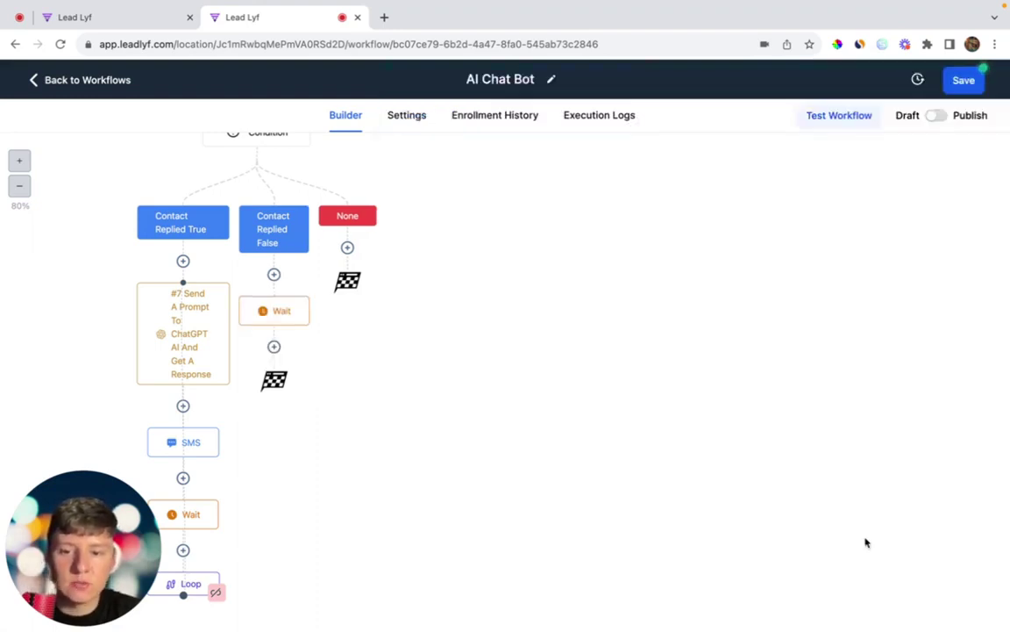
Add ChatGPT step #8 with the pasted follow-up prompt and an edited temperature value.
click(273, 346)
click(721, 440)
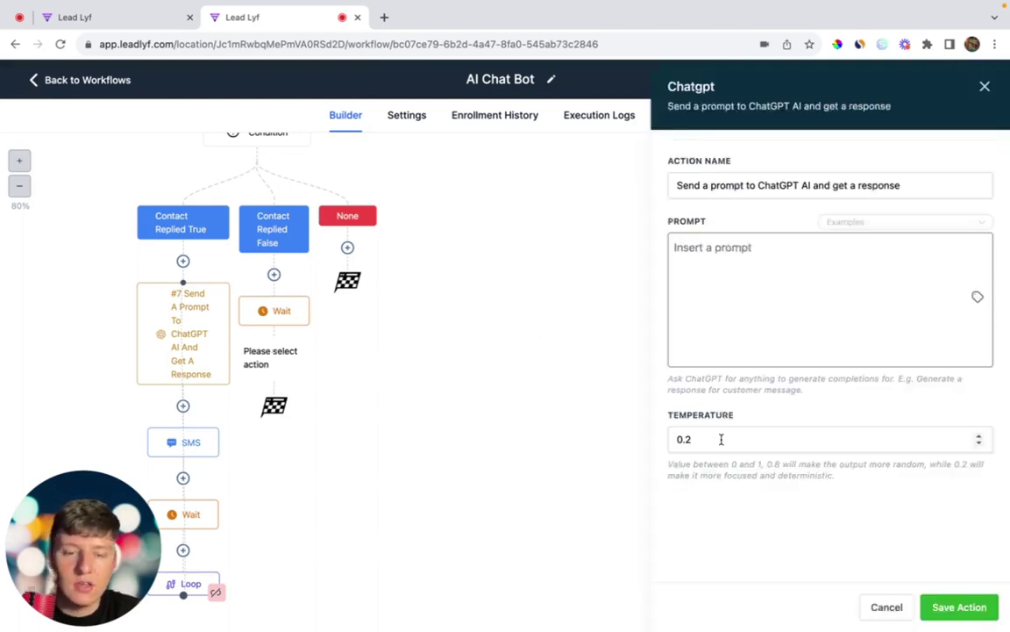
click(722, 253)
text(The Lead did not reply yet. Send a short follow up message to get them to reply)
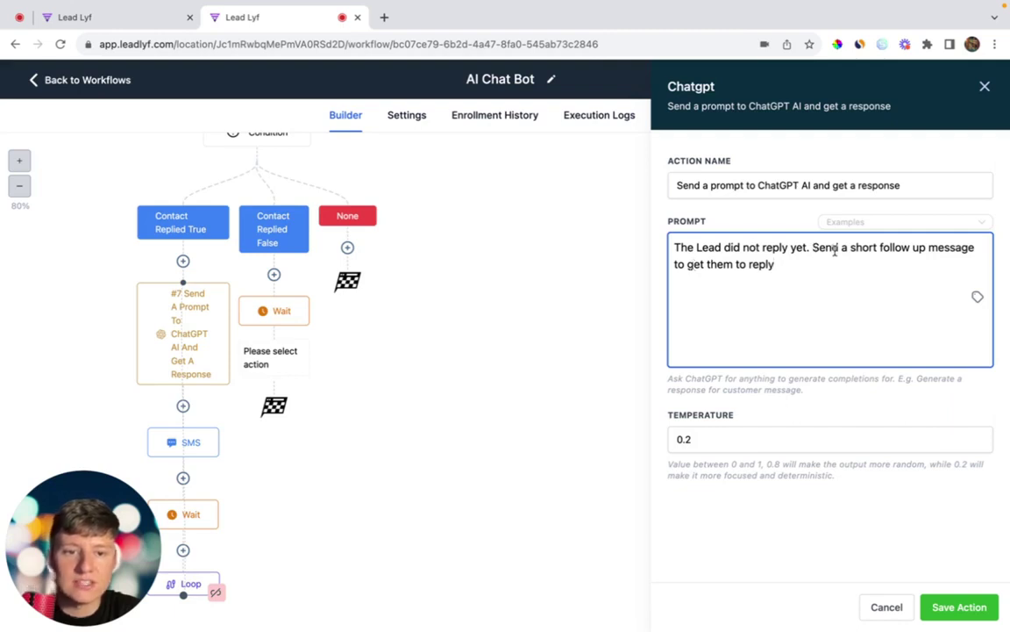
click(700, 443)
key(BackSpace)
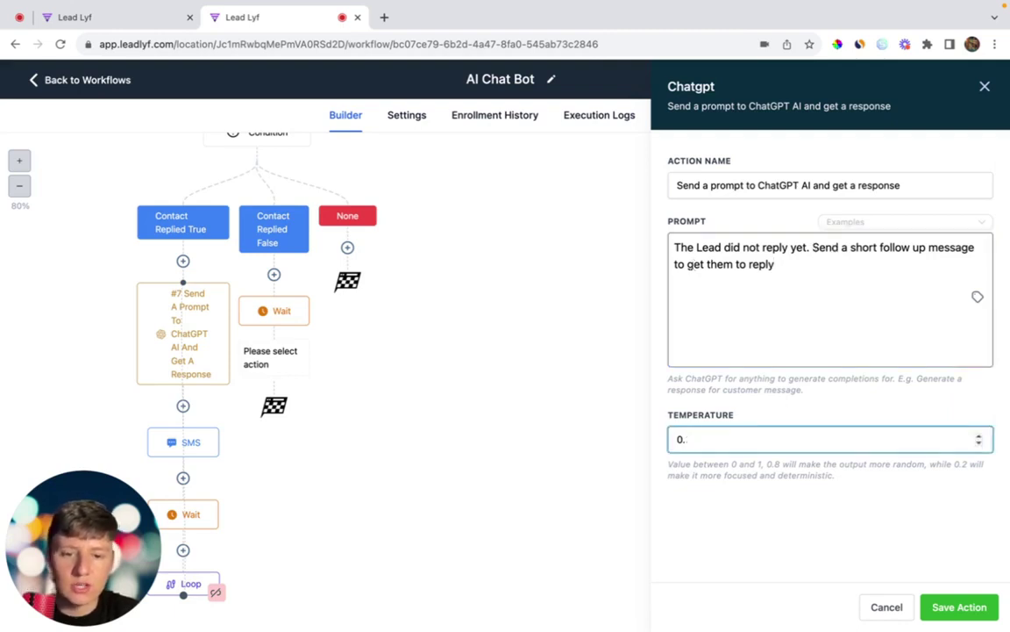
click(958, 605)
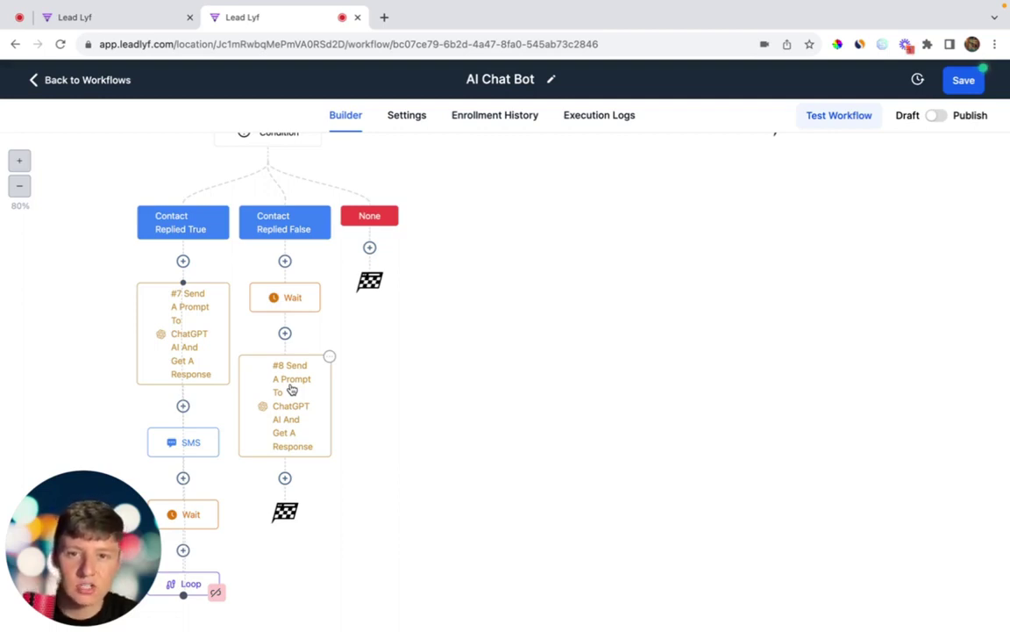
Add an SMS step after #8 that sends the #8 Response custom value.
click(284, 477)
text(sms)
click(711, 217)
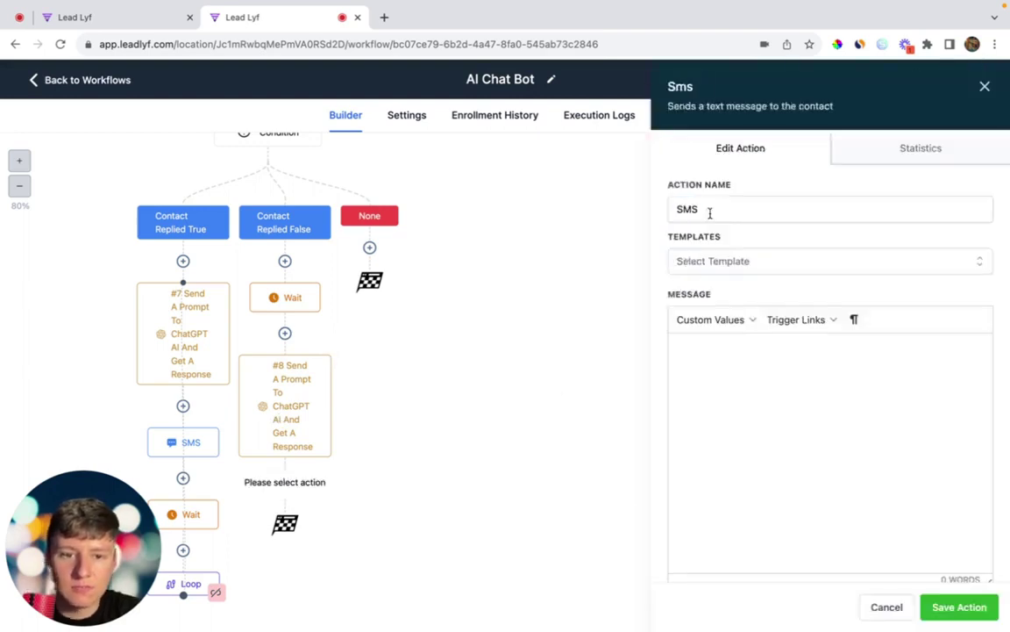
click(710, 320)
mouse_move(703, 523)
mouse_move(640, 537)
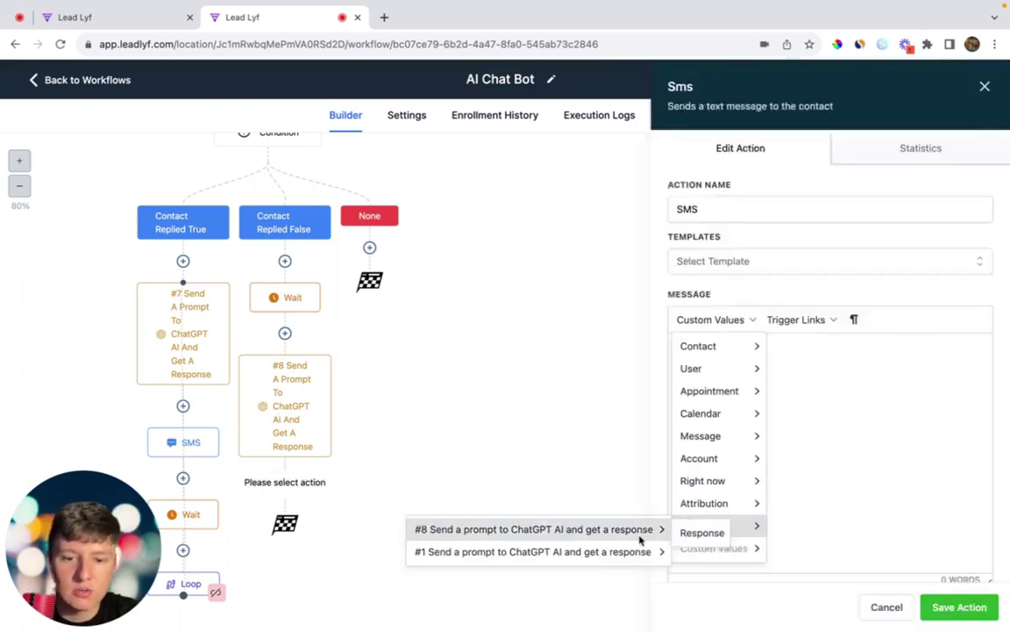
click(702, 532)
click(959, 606)
scroll(286, 389, down, 3)
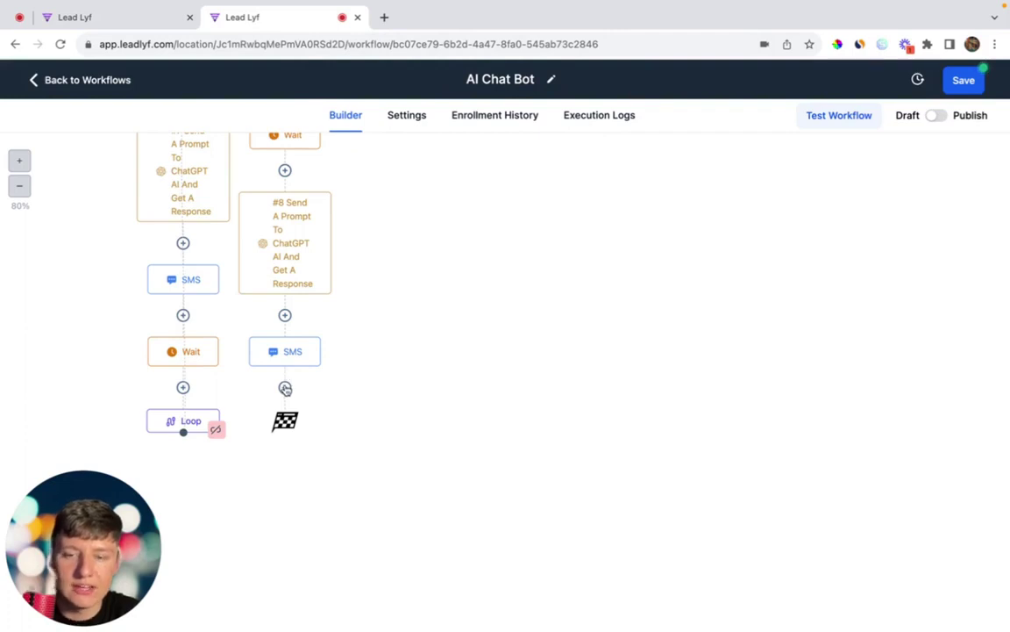
Add an If/Else after the follow-up SMS with a 'lead Responded' branch where Contact replied = True.
click(285, 387)
text(if)
click(756, 248)
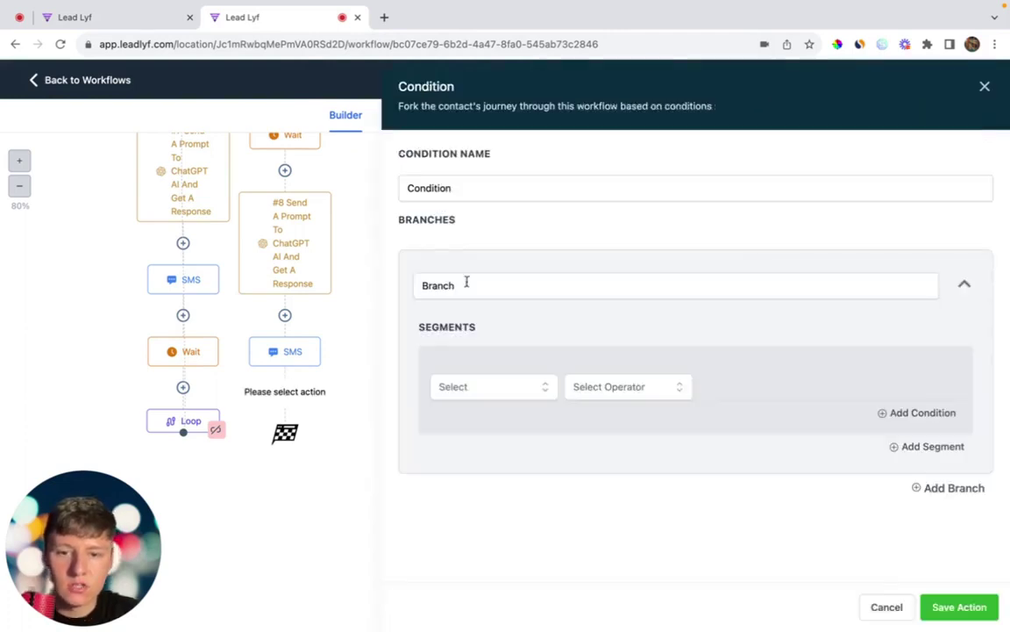
click(466, 282)
double_click(466, 282)
key(BackSpace)
text(le)
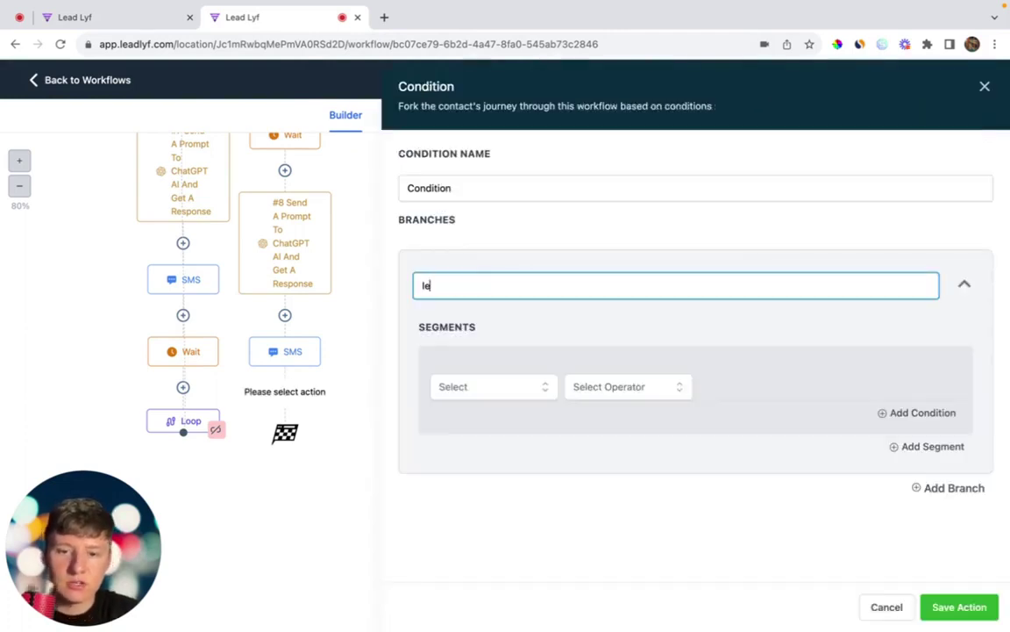
text(ad Responded)
click(474, 386)
click(454, 463)
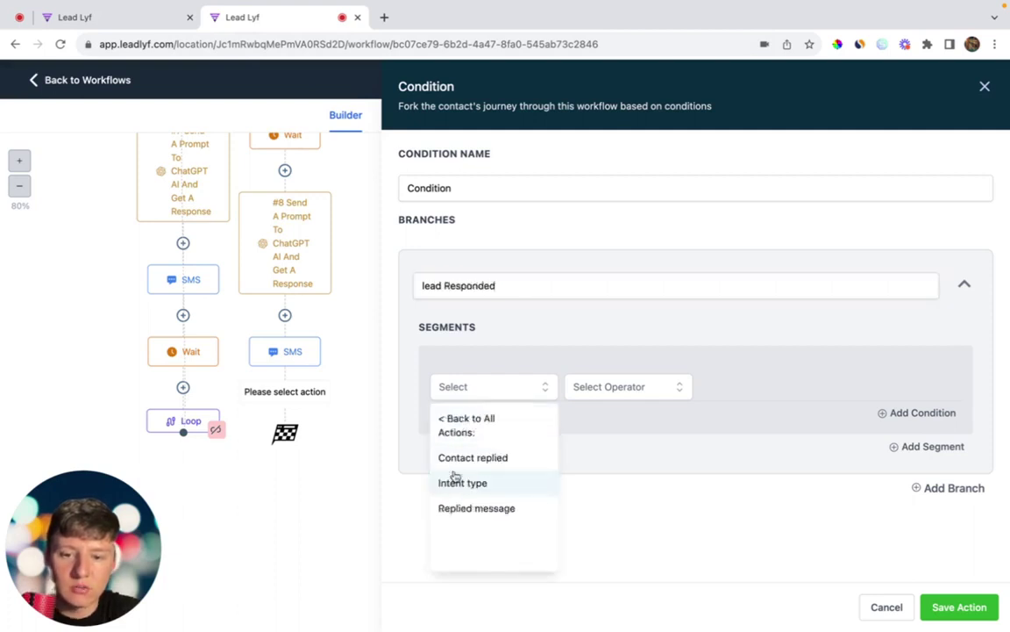
click(464, 461)
click(604, 395)
click(591, 478)
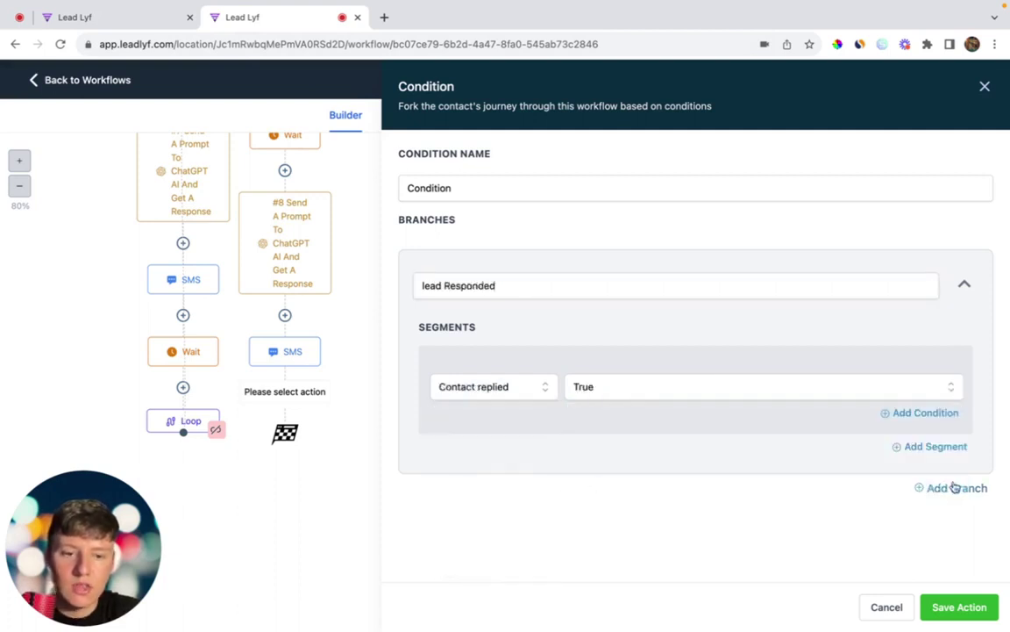
Add a 'Lead Did Not Respond' branch where Contact replied = False, and save the condition.
click(951, 488)
scroll(487, 536, down, 3)
double_click(499, 348)
text(Lead Did Not Respond)
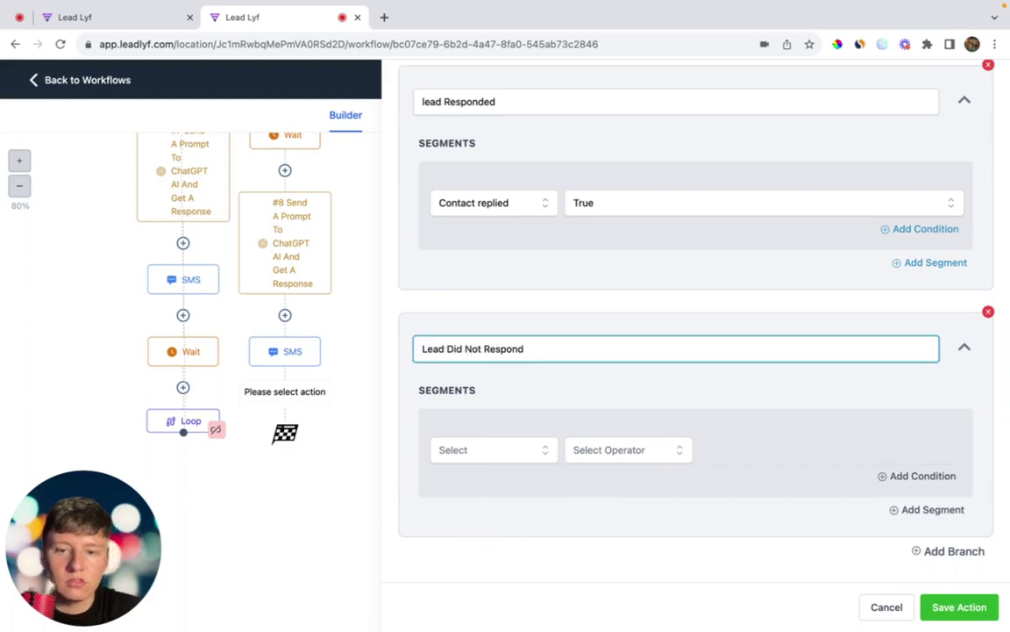
click(478, 449)
click(456, 531)
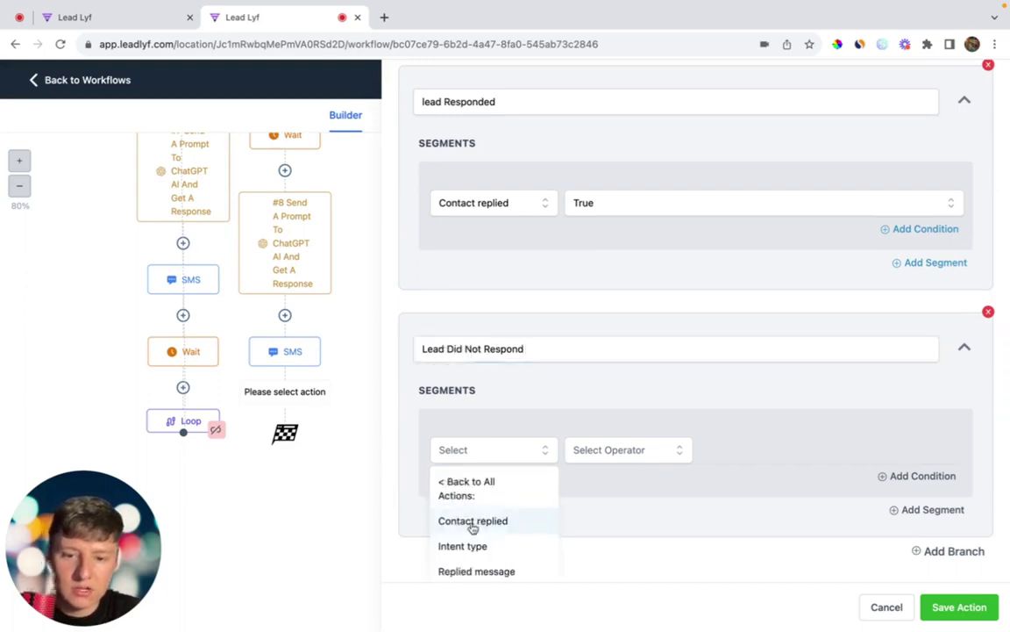
click(443, 522)
click(601, 449)
click(600, 521)
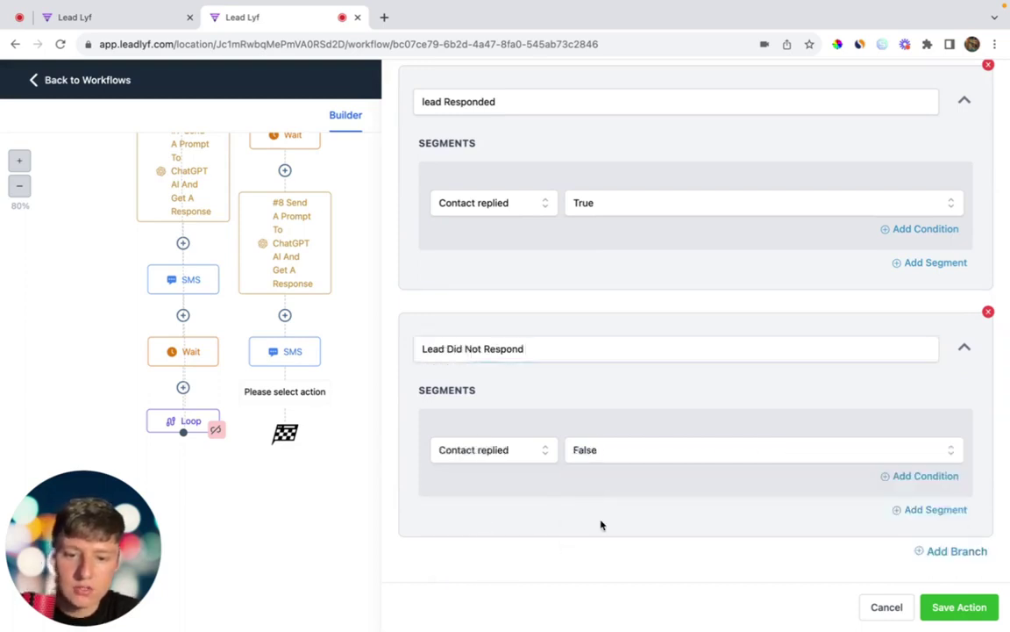
click(941, 610)
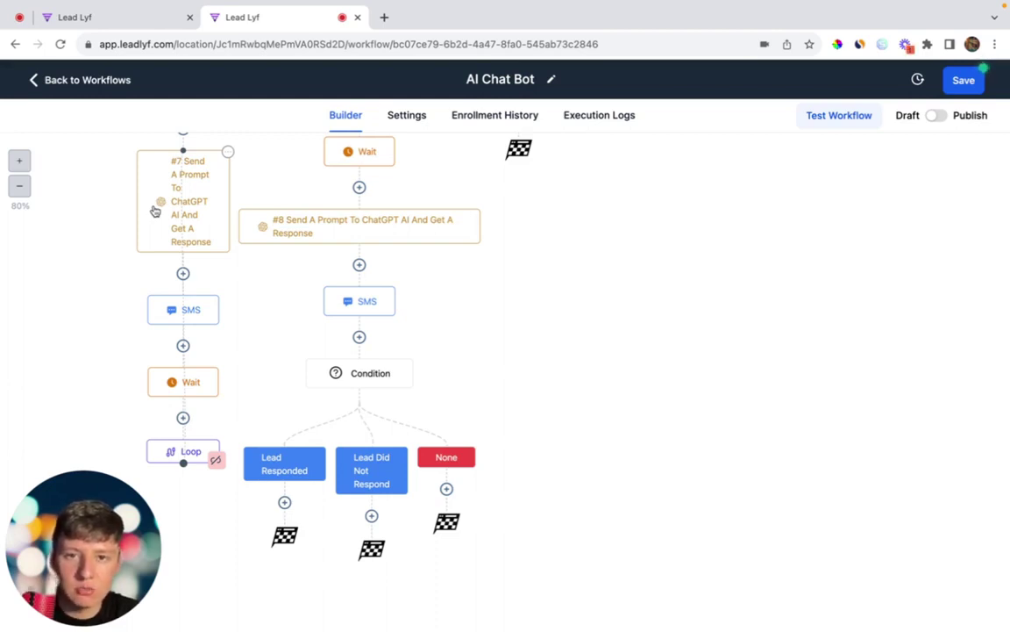
Add a Go To step named 'Loop' under Lead Responded, linked back to prompt #7.
click(285, 503)
text(go)
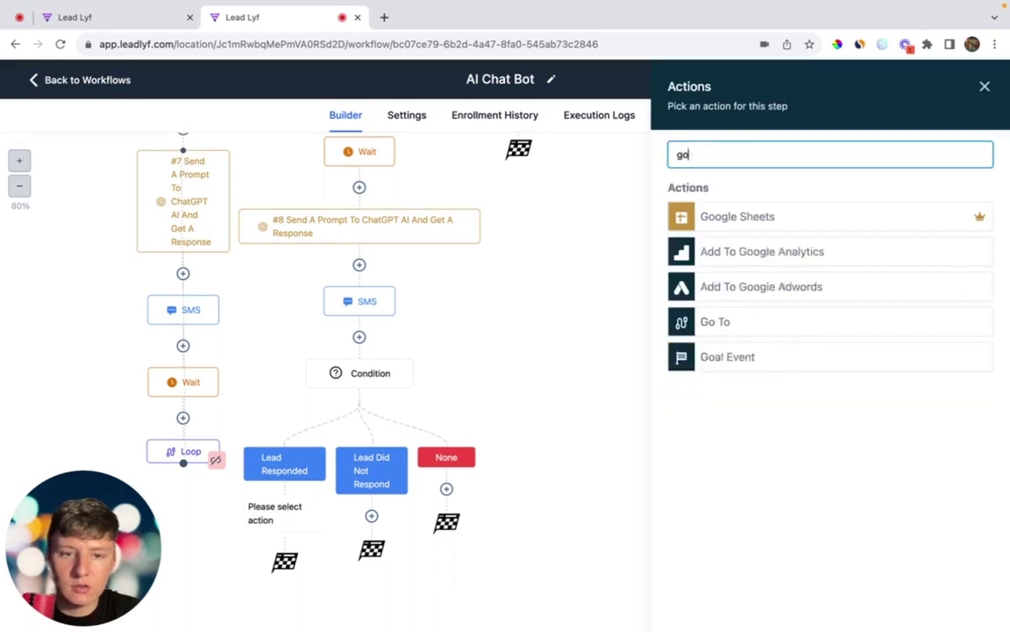
click(720, 325)
text(Loop)
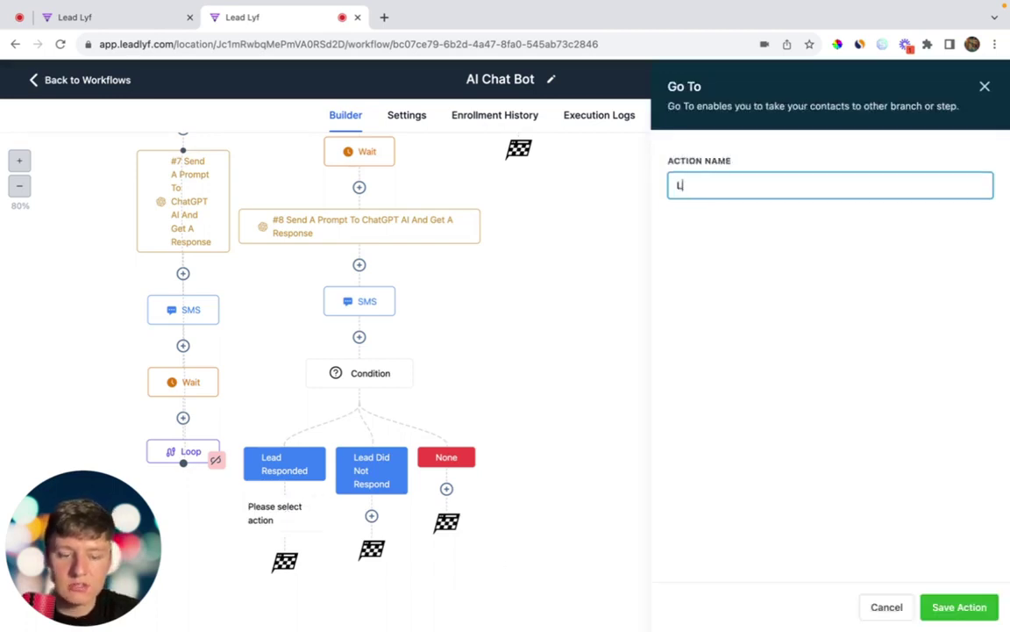
click(959, 607)
drag(273, 522, 182, 171)
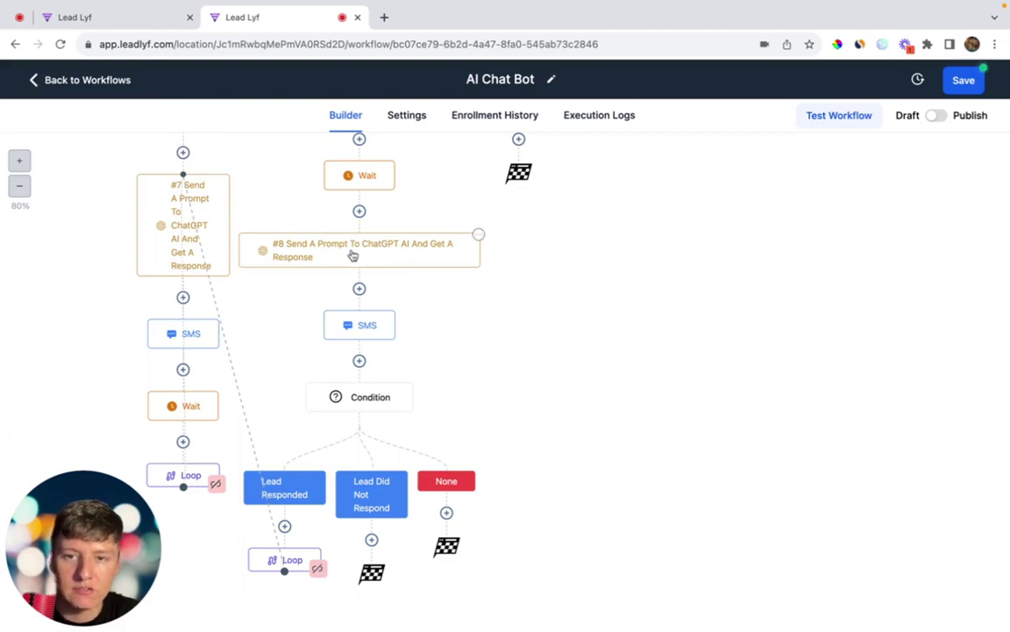
Add a Go To step named 'Loop' under Lead Did Not Respond, linked back to prompt #8.
click(372, 539)
text(go)
click(714, 321)
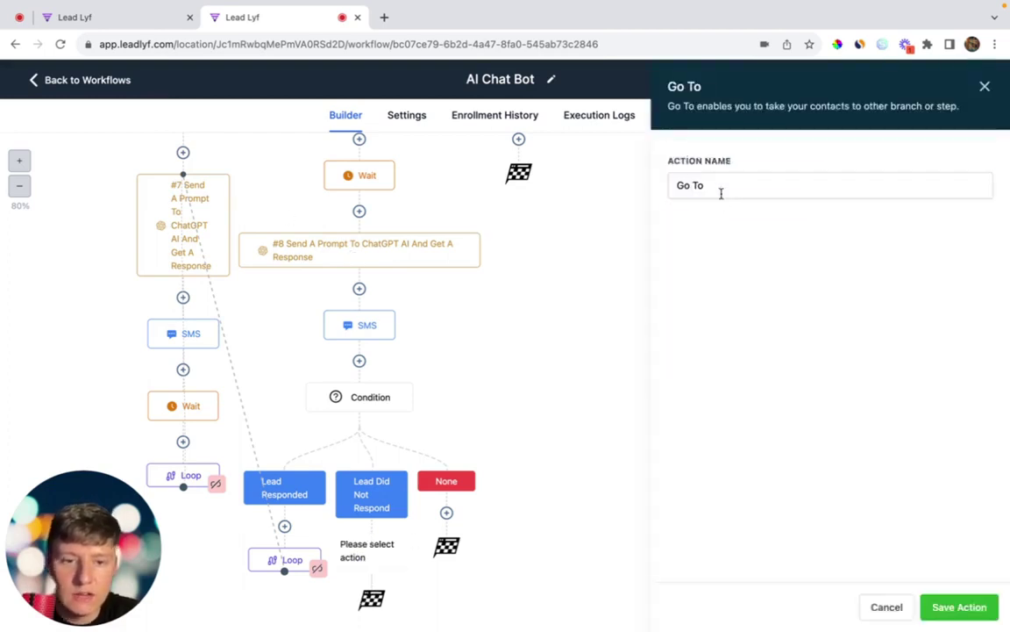
triple_click(719, 186)
key(BackSpace)
text(Loop)
click(960, 606)
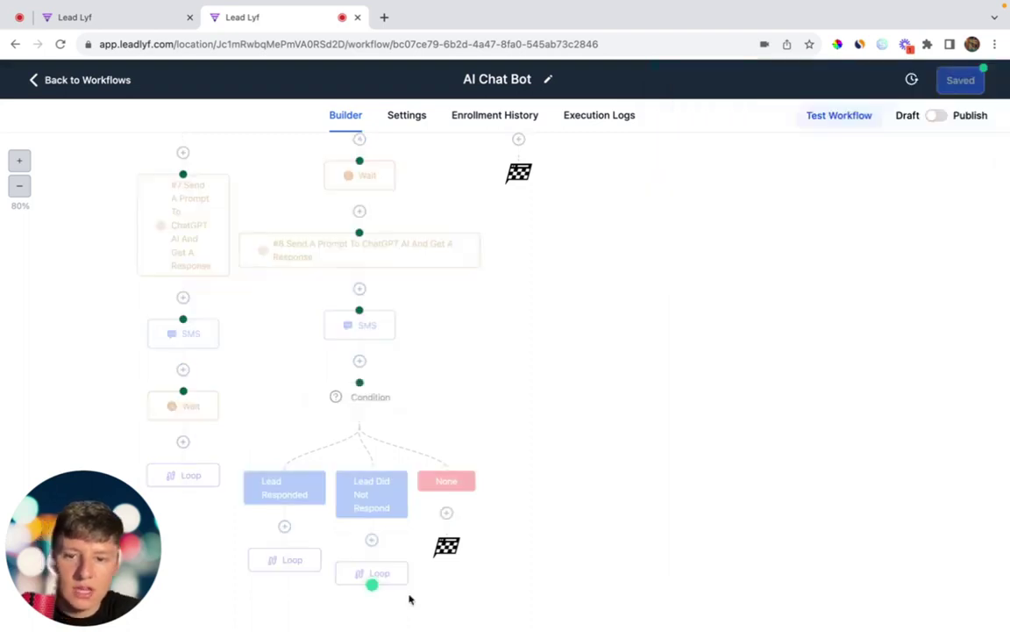
drag(372, 586, 359, 233)
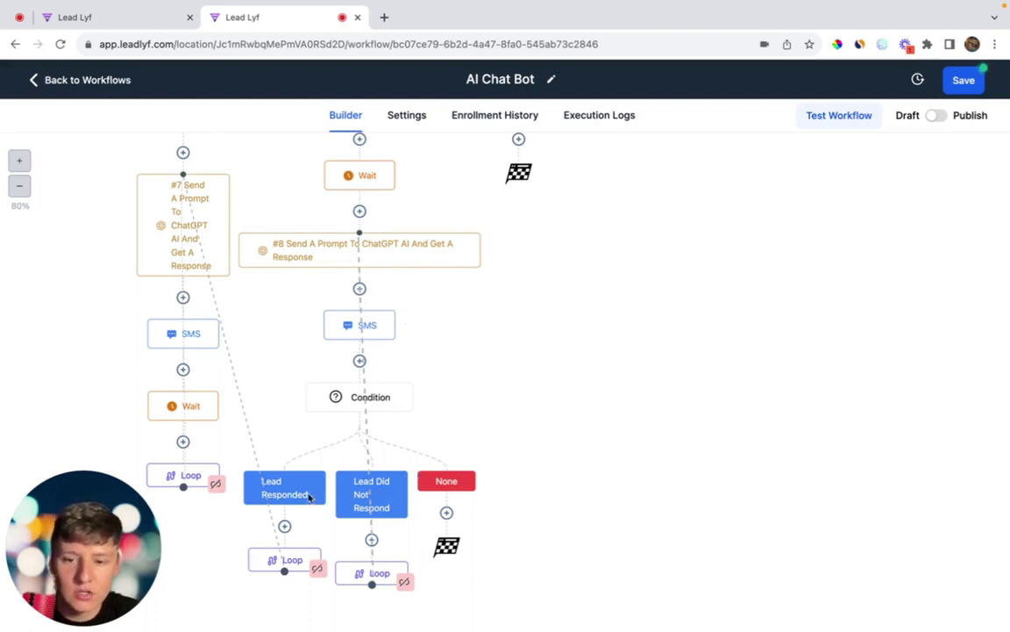
Scroll through the builder canvas to review the completed AI Chat Bot workflow.
scroll(419, 320, up, 10)
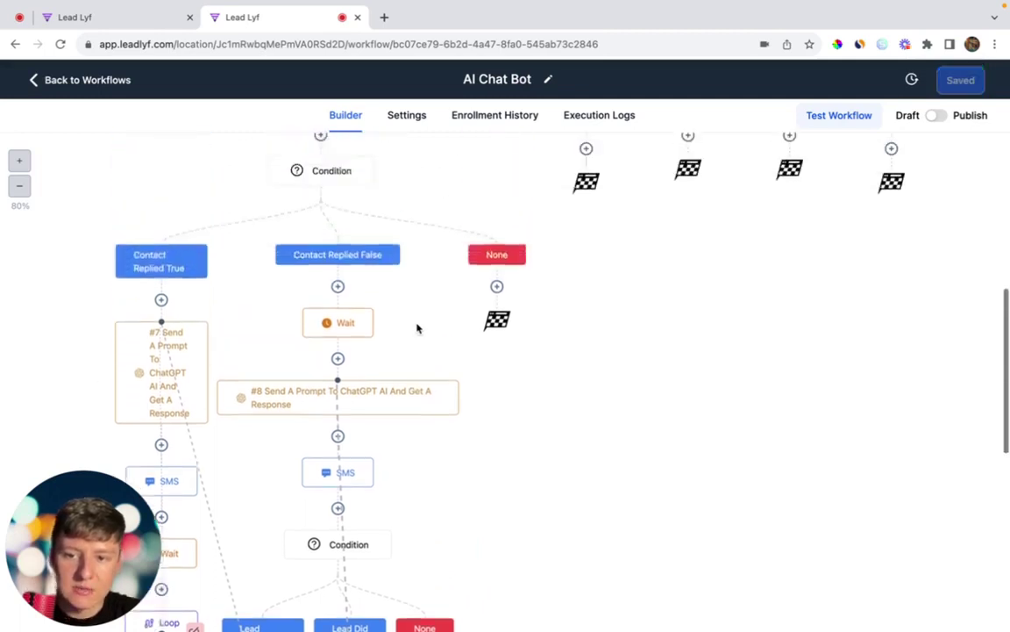
scroll(407, 320, up, 2)
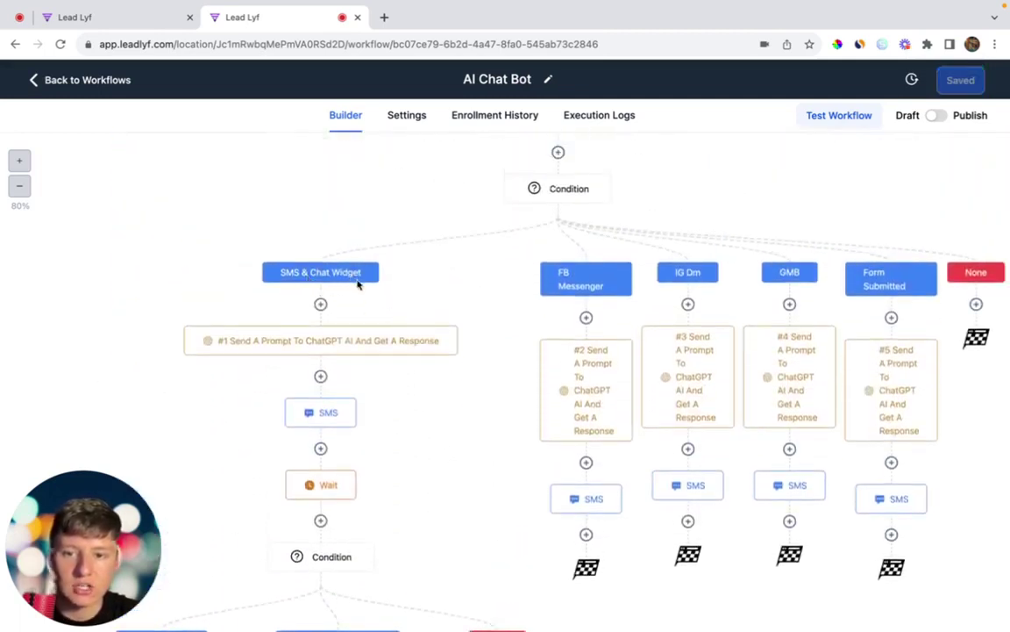
scroll(219, 388, down, 10)
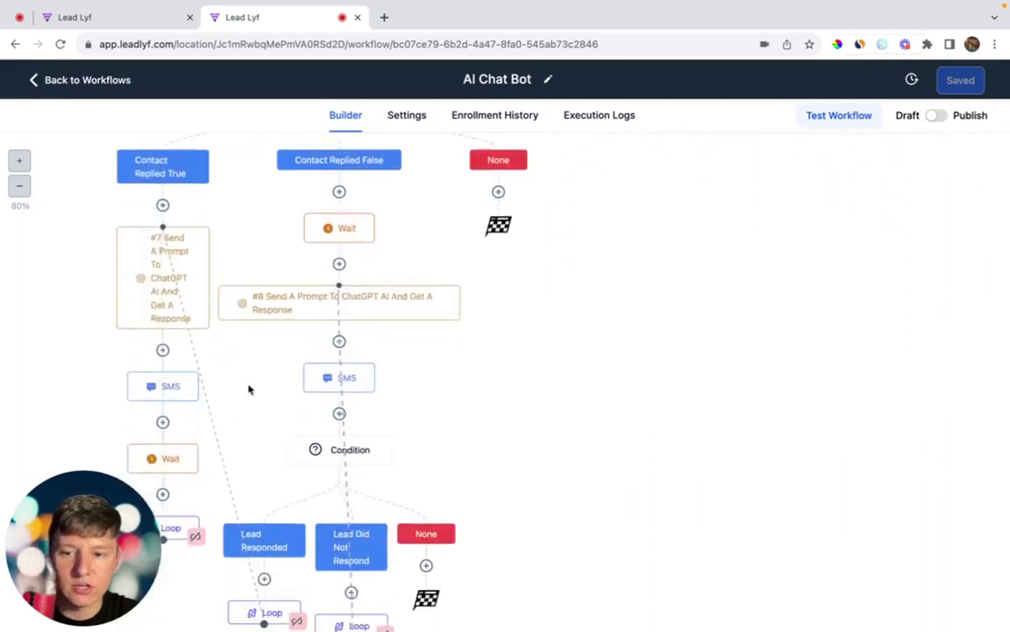
scroll(249, 387, up, 10)
scroll(541, 329, down, 1)
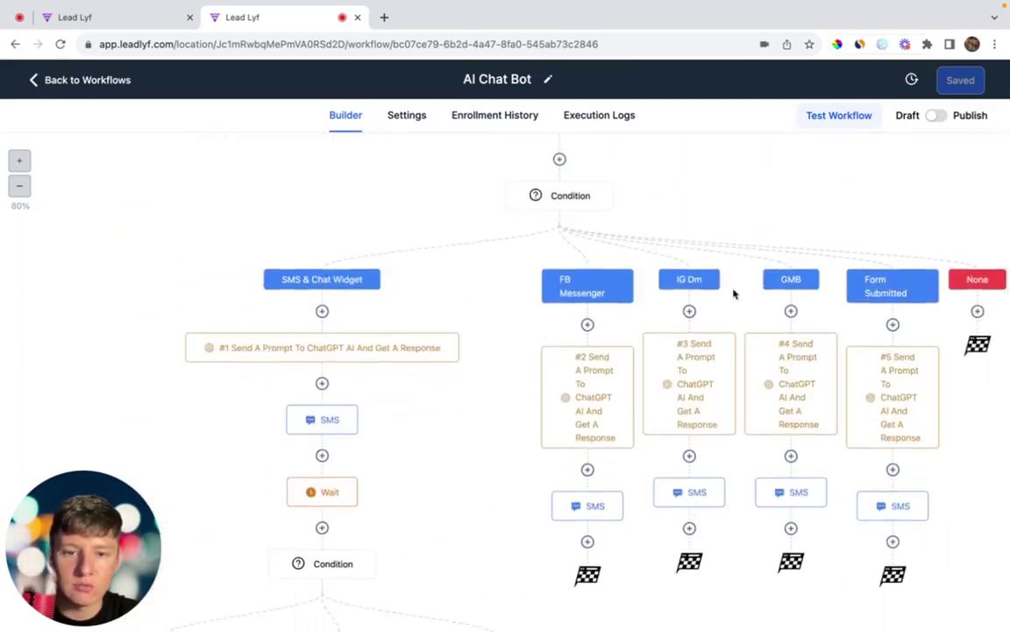
scroll(746, 290, down, 1)
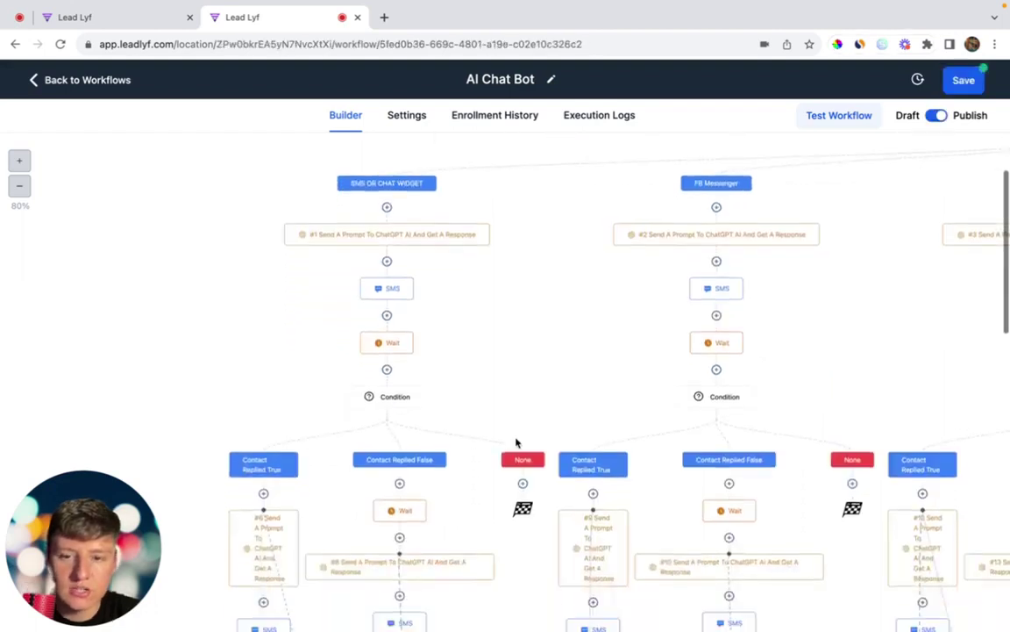
scroll(517, 444, down, 3)
On the top Condition node, switch the SMS OR CHAT WIDGET branch's And toggle to Or.
scroll(516, 443, up, 1)
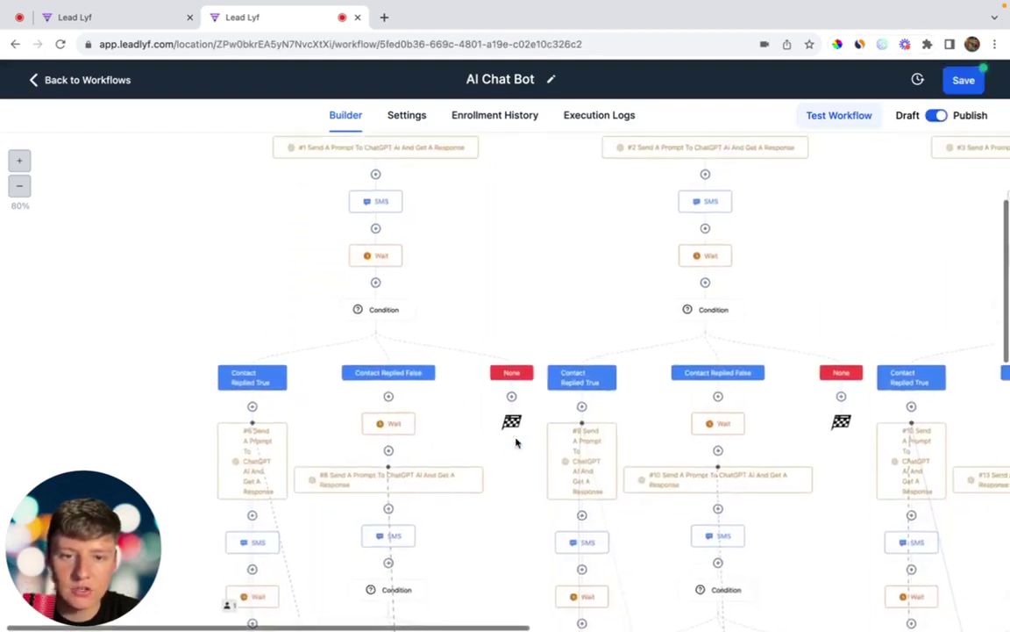
scroll(516, 443, left, 4)
scroll(516, 443, right, 6)
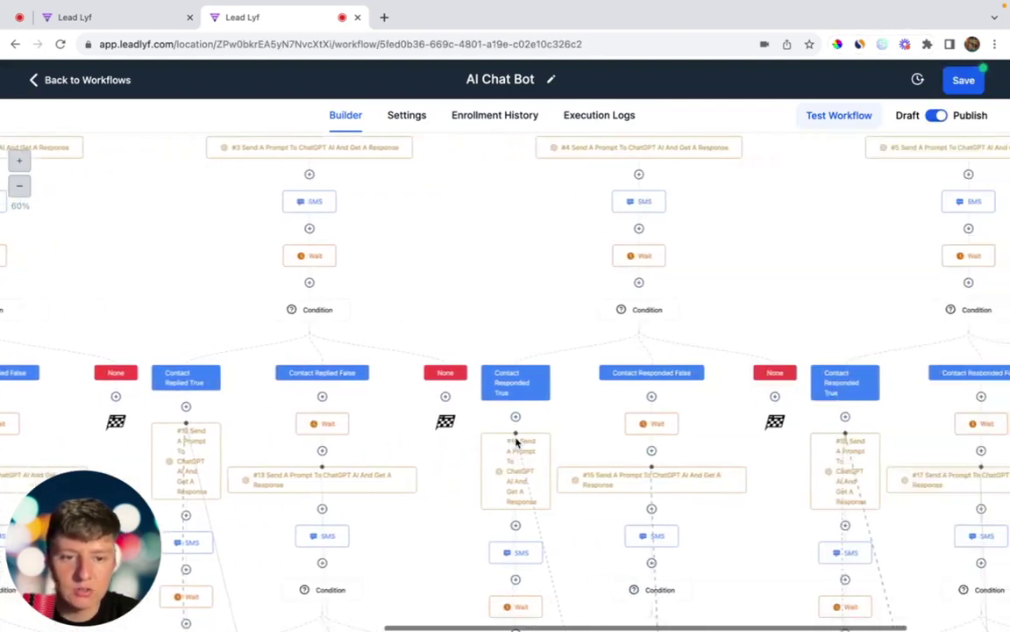
scroll(516, 443, down, 1)
scroll(516, 443, left, 3)
scroll(516, 443, up, 5)
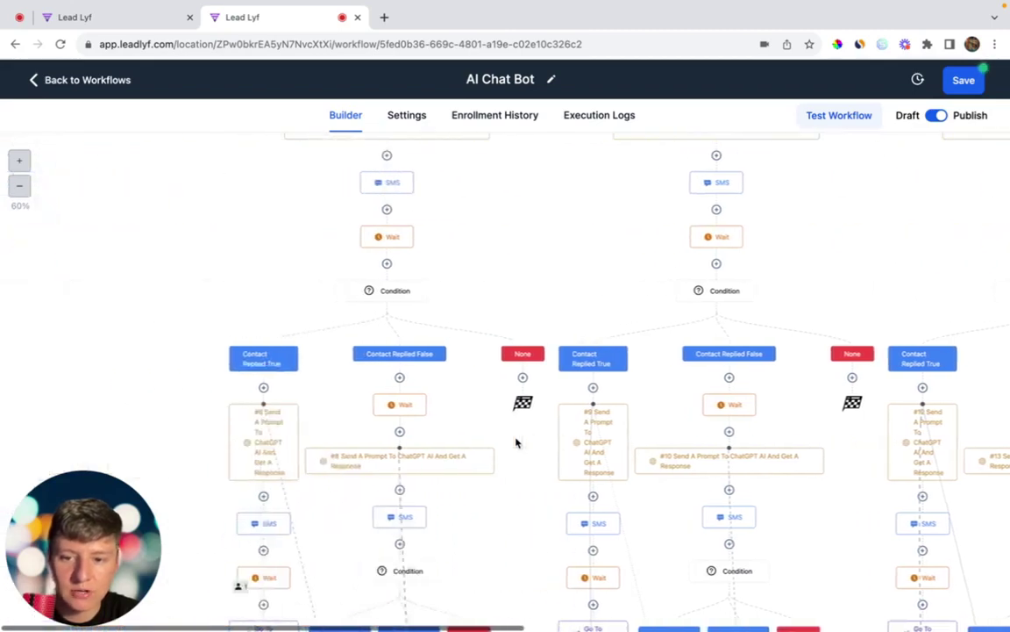
scroll(470, 395, left, 5)
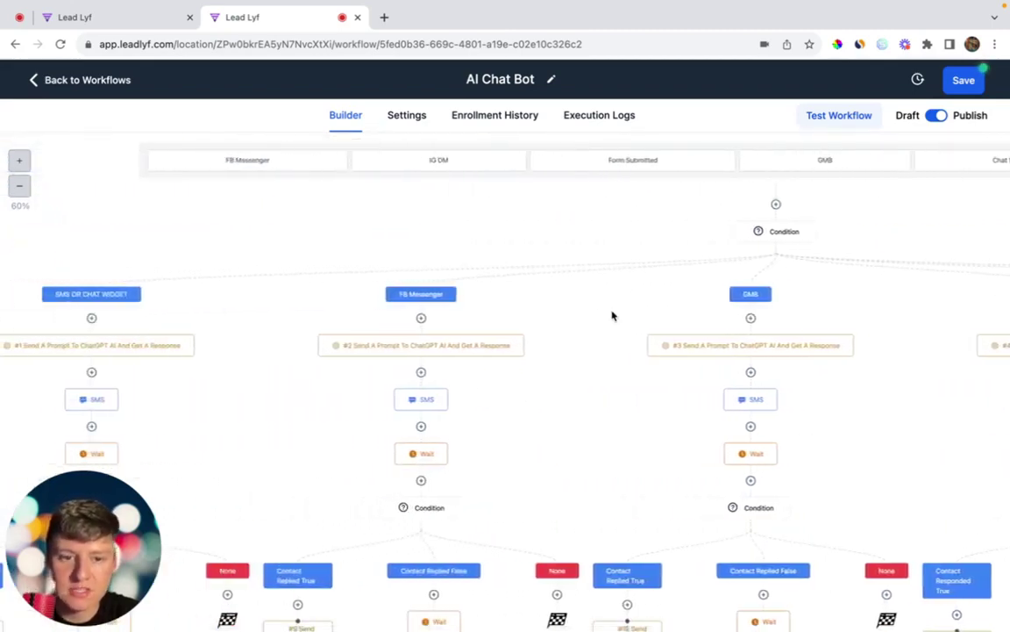
scroll(612, 315, right, 2)
scroll(612, 315, right, 5)
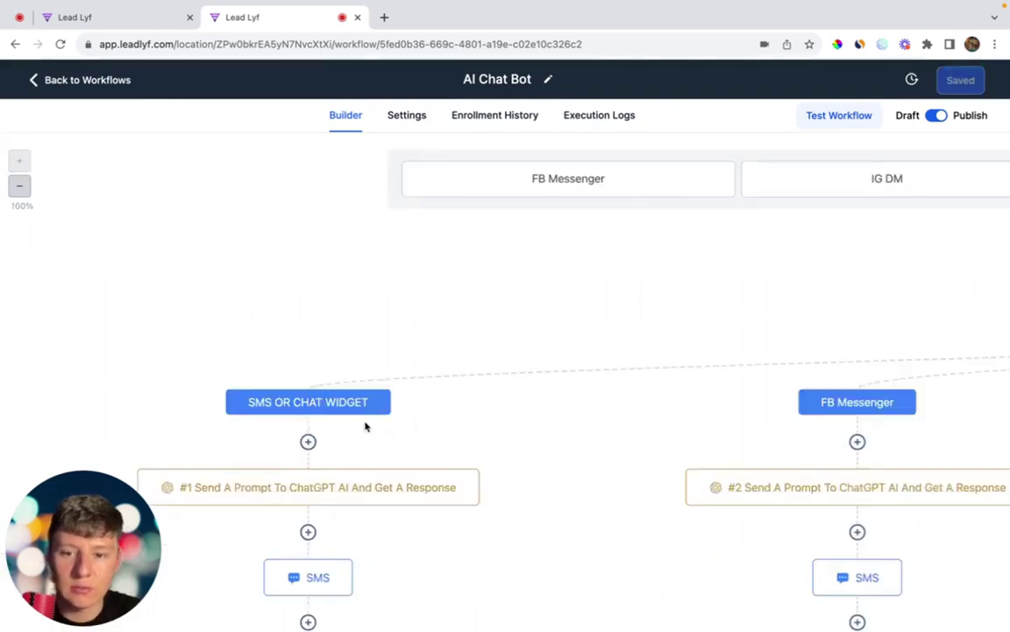
scroll(389, 409, right, 1)
scroll(389, 408, right, 8)
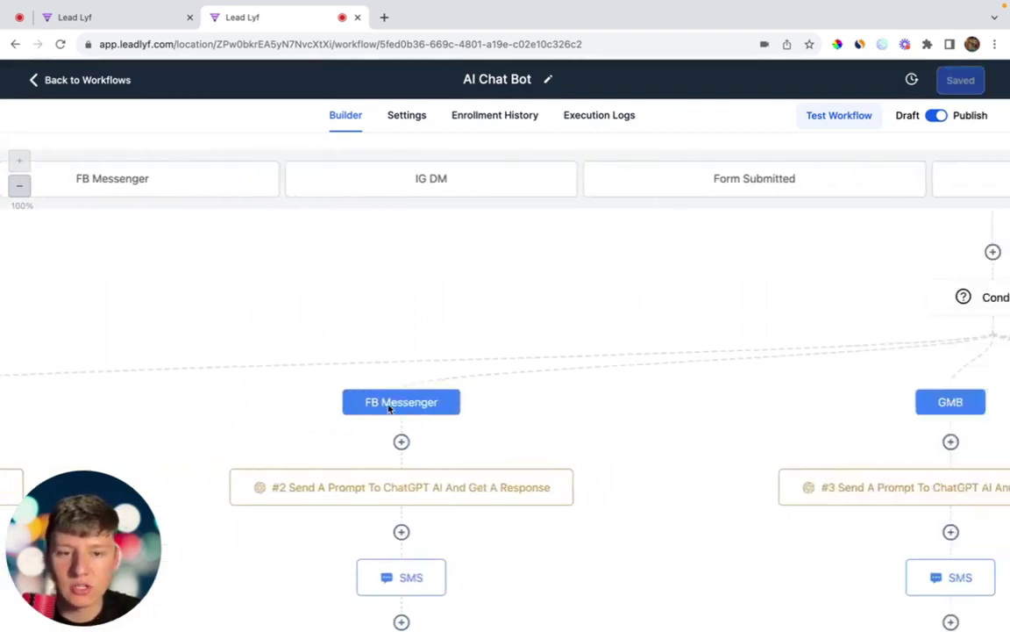
click(665, 297)
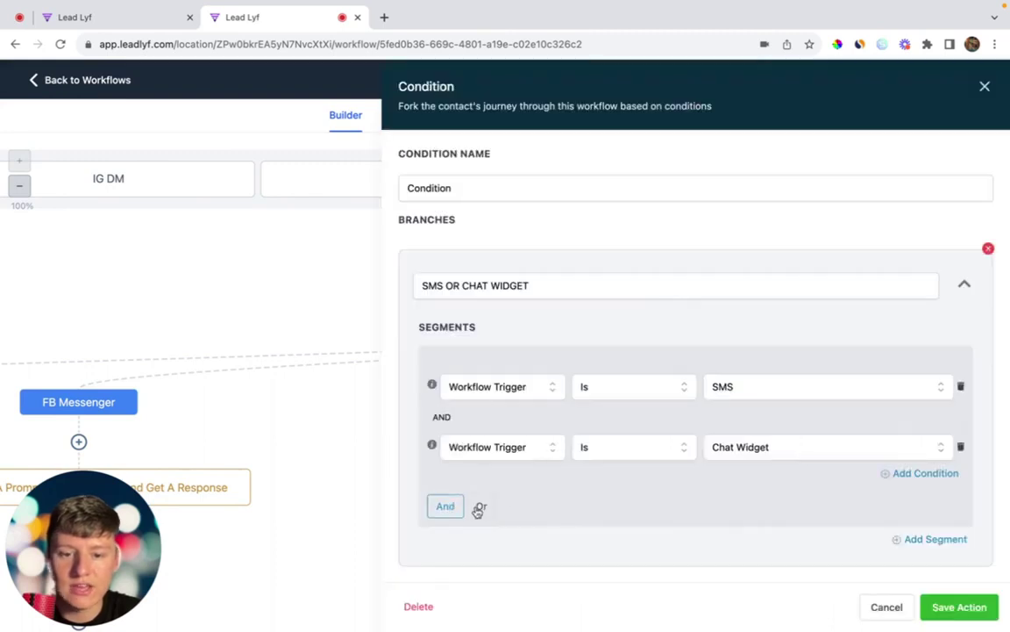
click(481, 507)
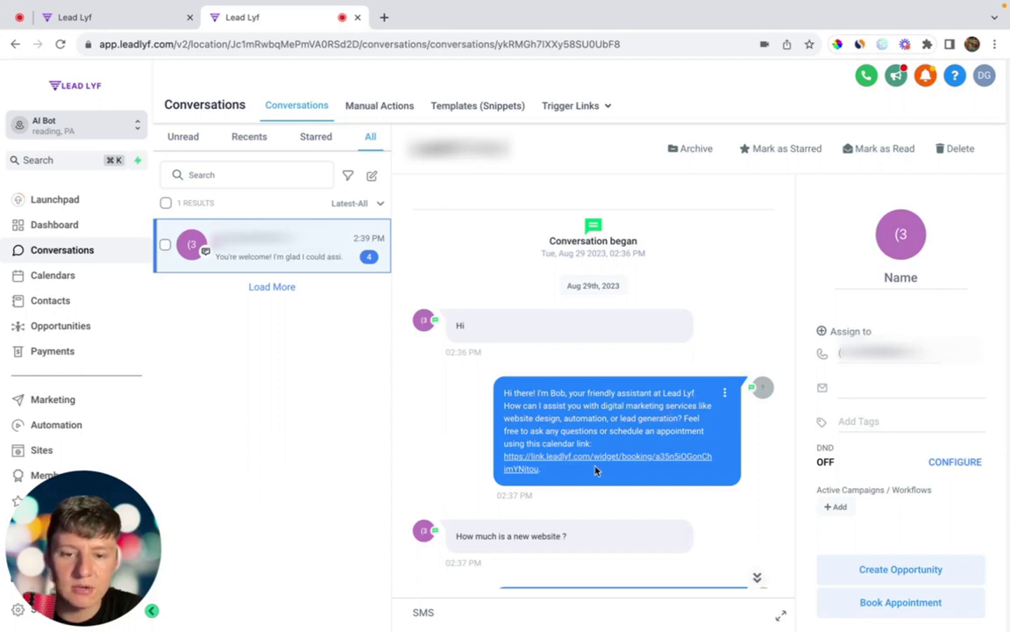
Scroll through the test contact's SMS thread to review the bot's ChatGPT replies with the booking link.
scroll(603, 467, down, 3)
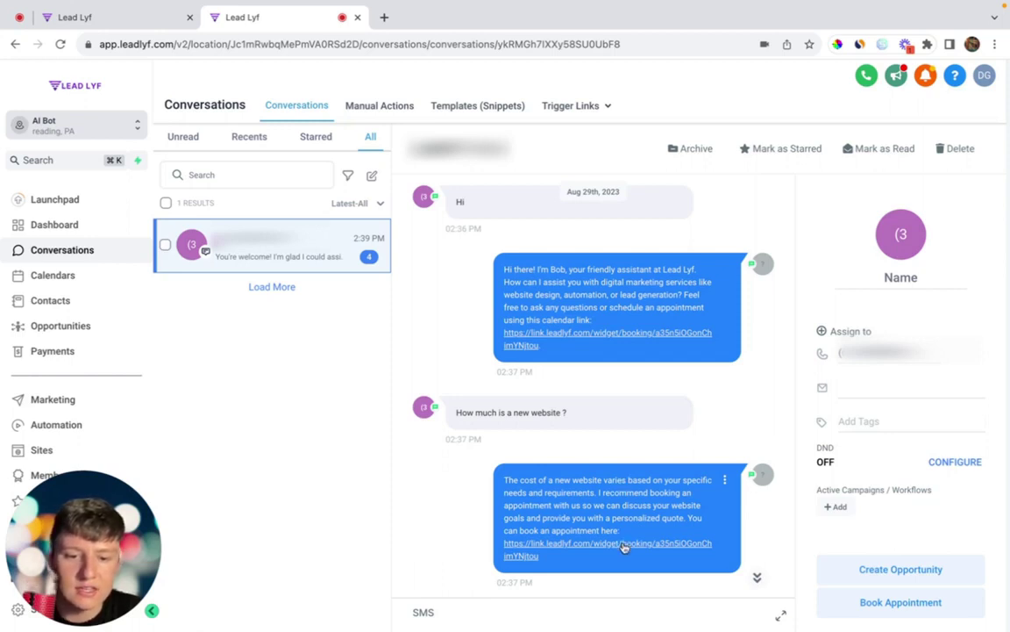
scroll(624, 547, down, 1)
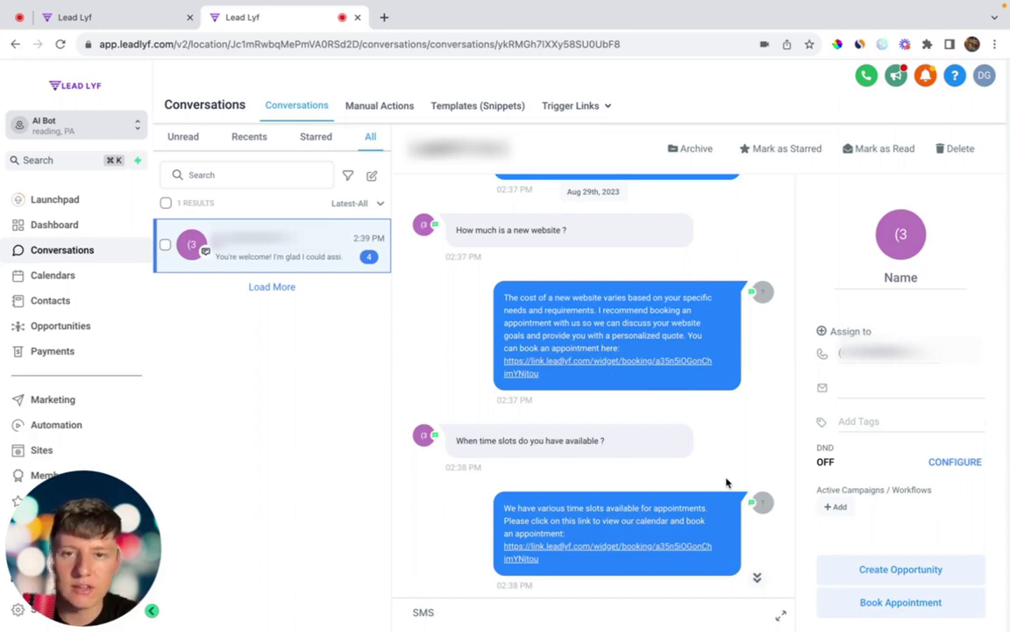
scroll(727, 482, up, 4)
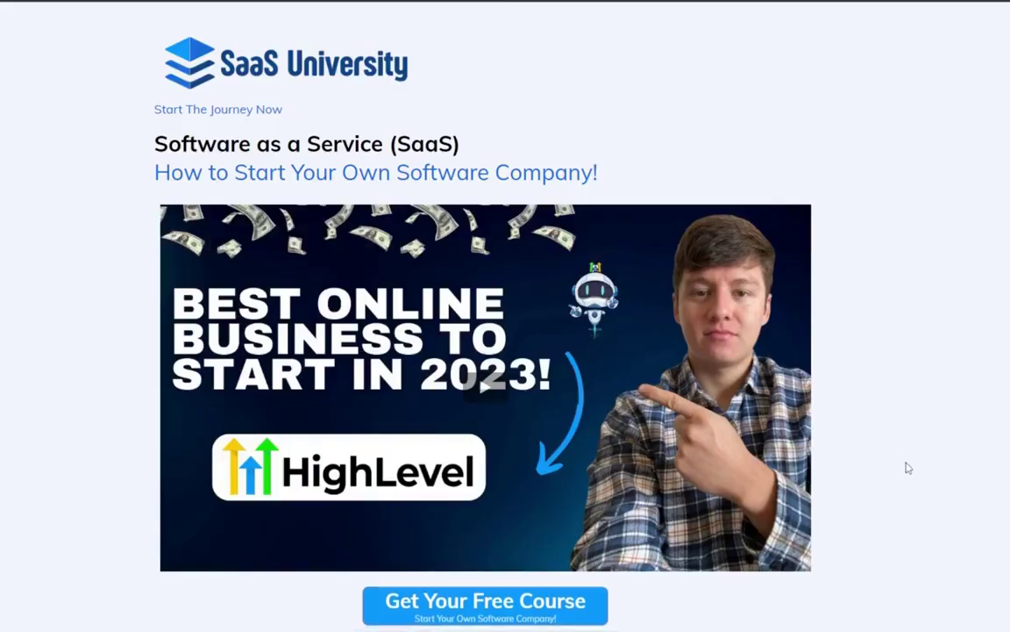
scroll(904, 467, down, 3)
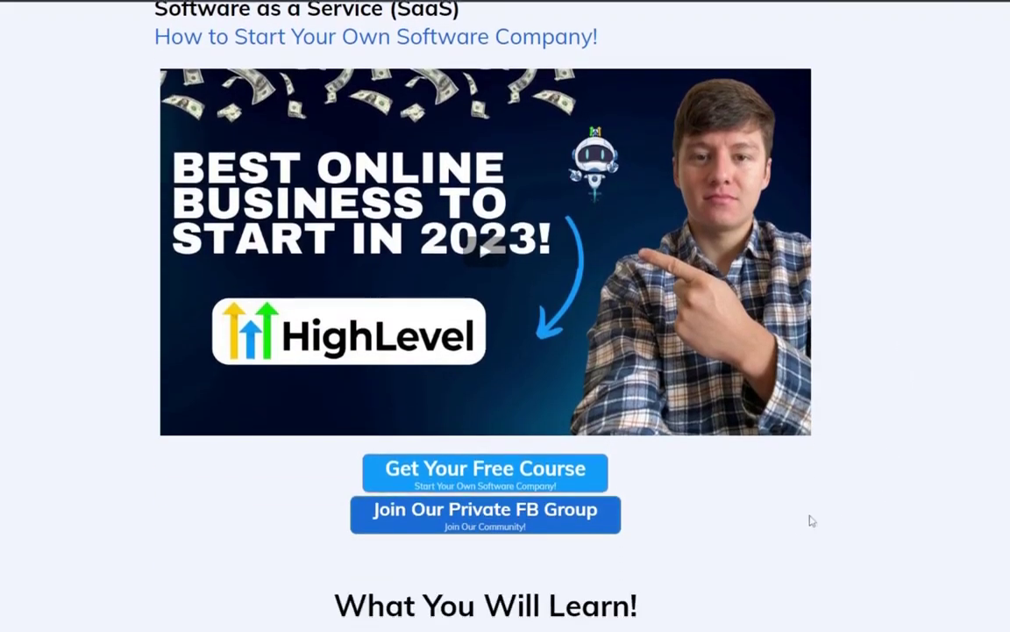